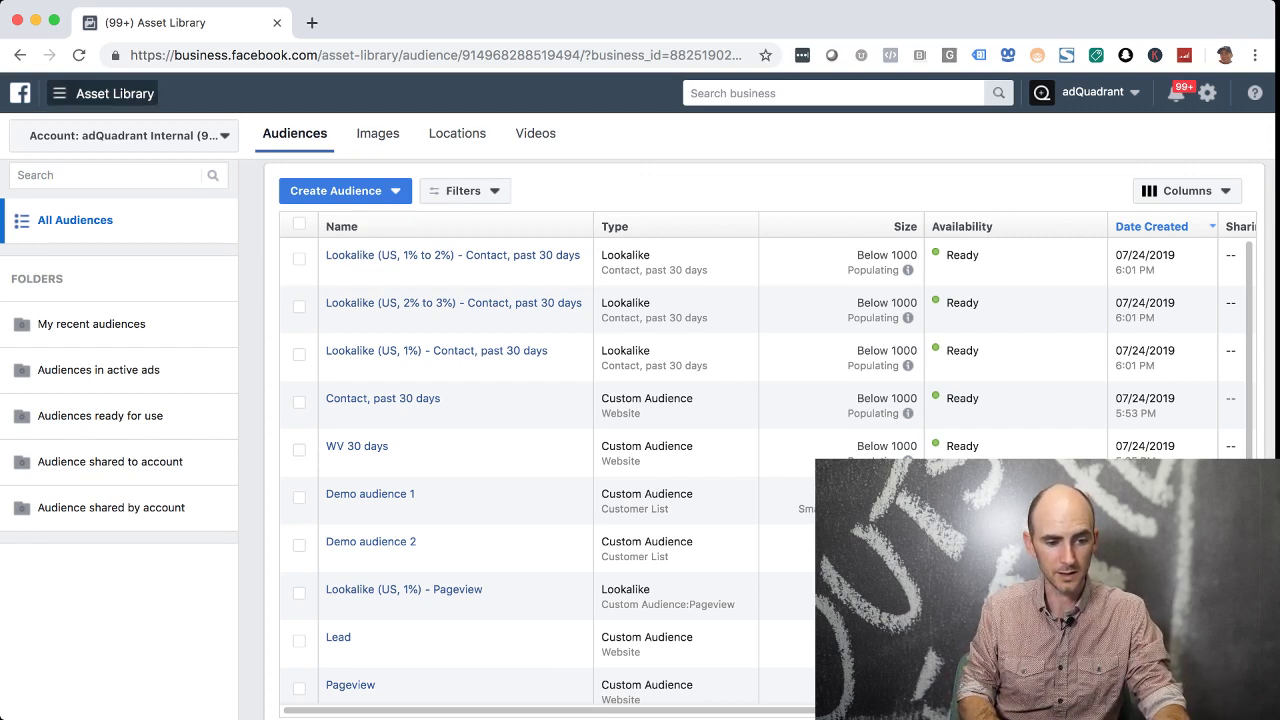
{"action": "left_click", "coordinate": [103, 93]}
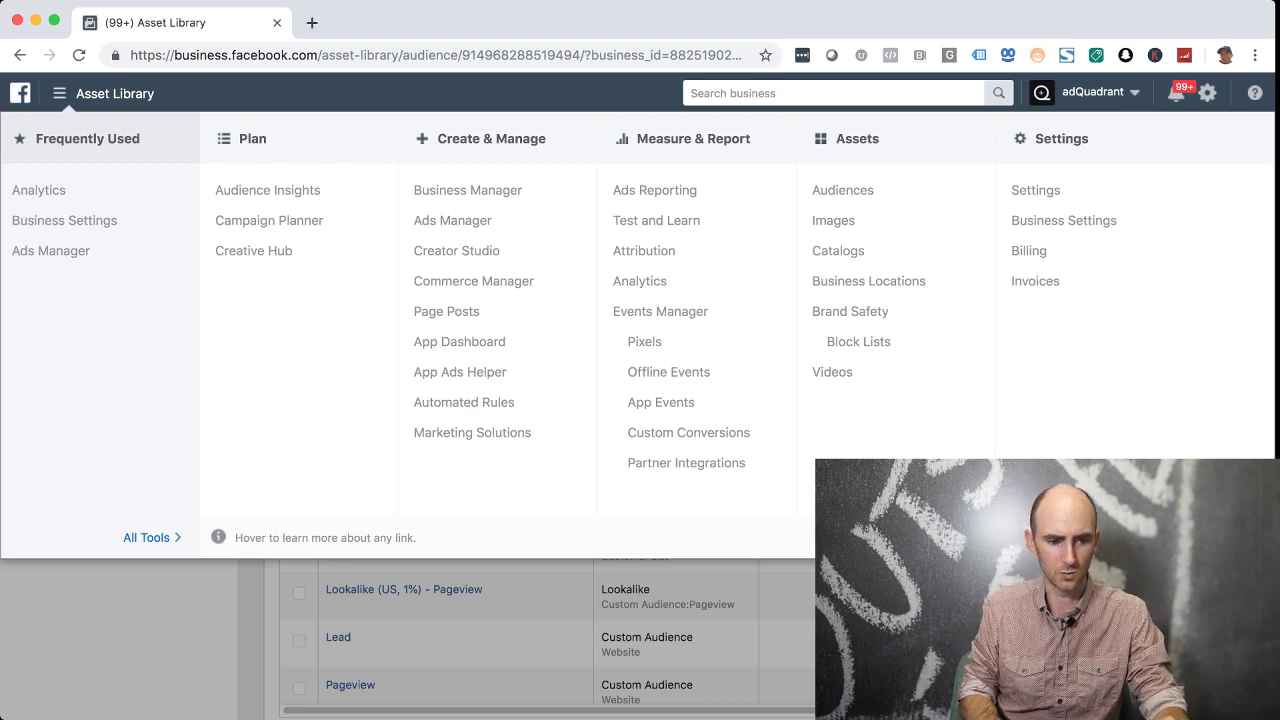
{"action": "left_click", "coordinate": [103, 93]}
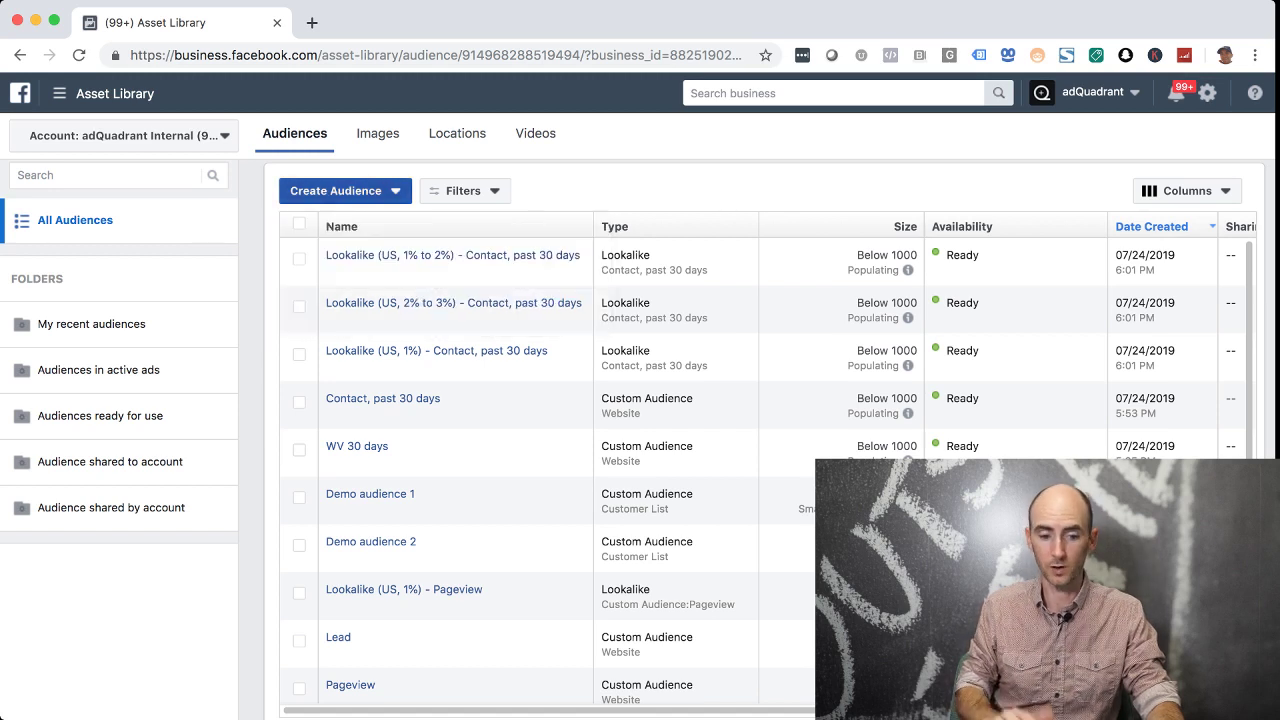
Start creating a custom audience that uses website traffic as its source
{"action": "left_click", "coordinate": [345, 191]}
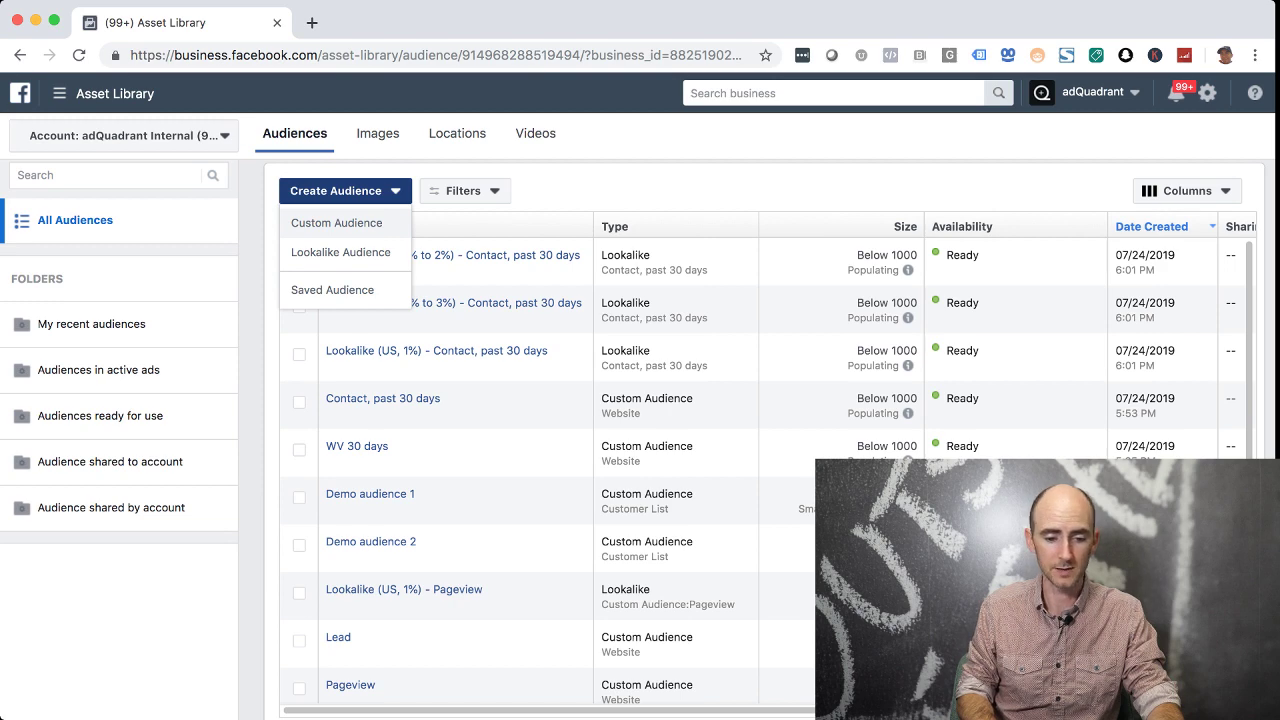
{"action": "left_click", "coordinate": [336, 222]}
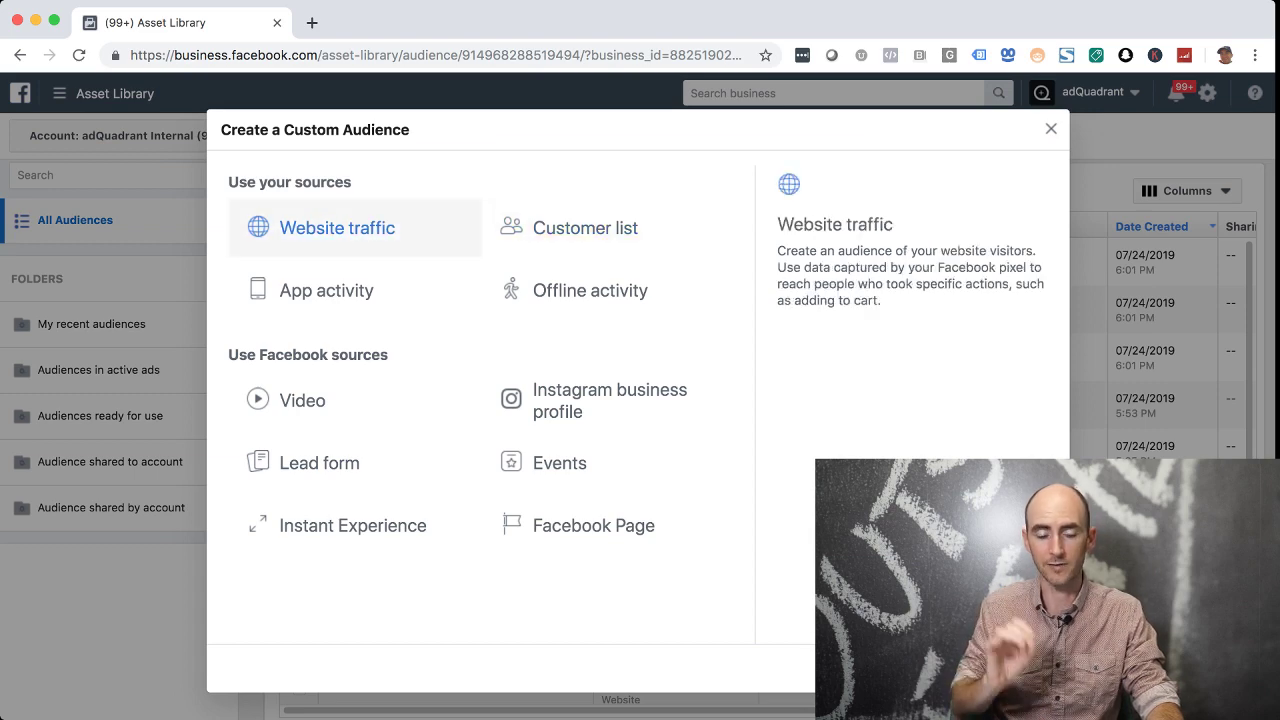
{"action": "left_click", "coordinate": [355, 228]}
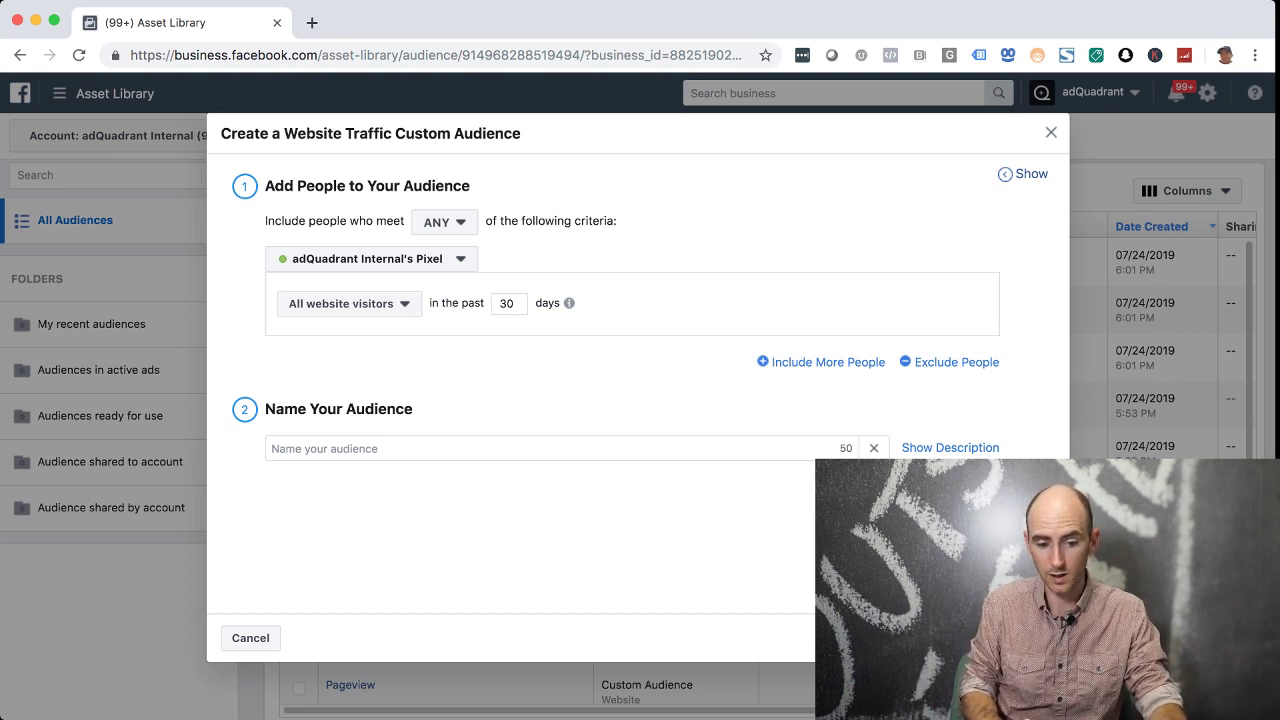
Set the audience's inclusion criterion to the Contact event
{"action": "left_click", "coordinate": [349, 303]}
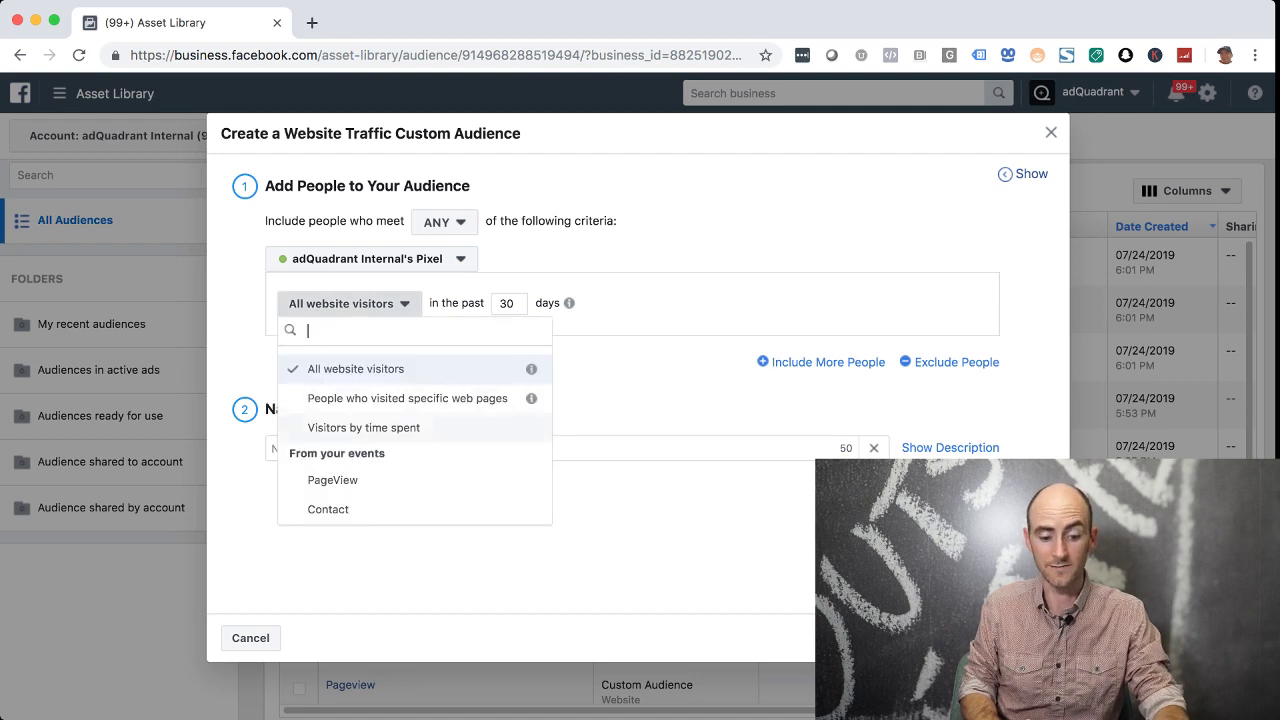
{"action": "left_click", "coordinate": [328, 509]}
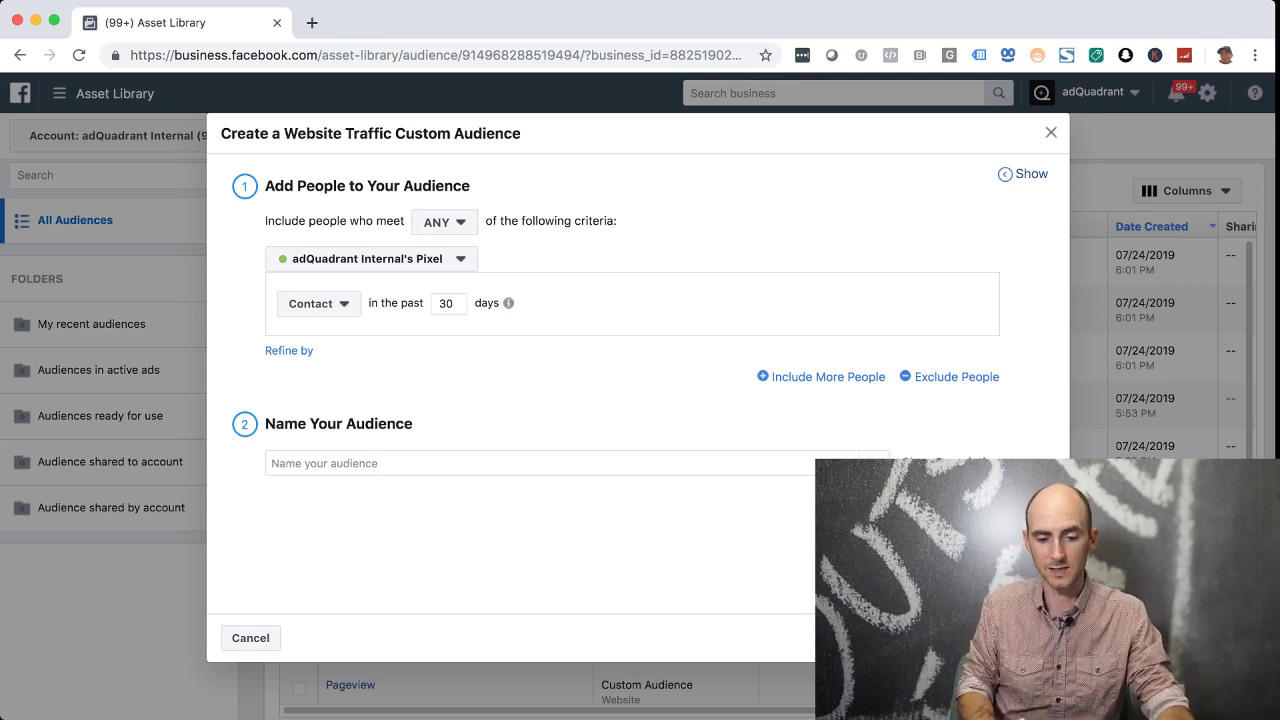
{"action": "mouse_move", "coordinate": [508, 302]}
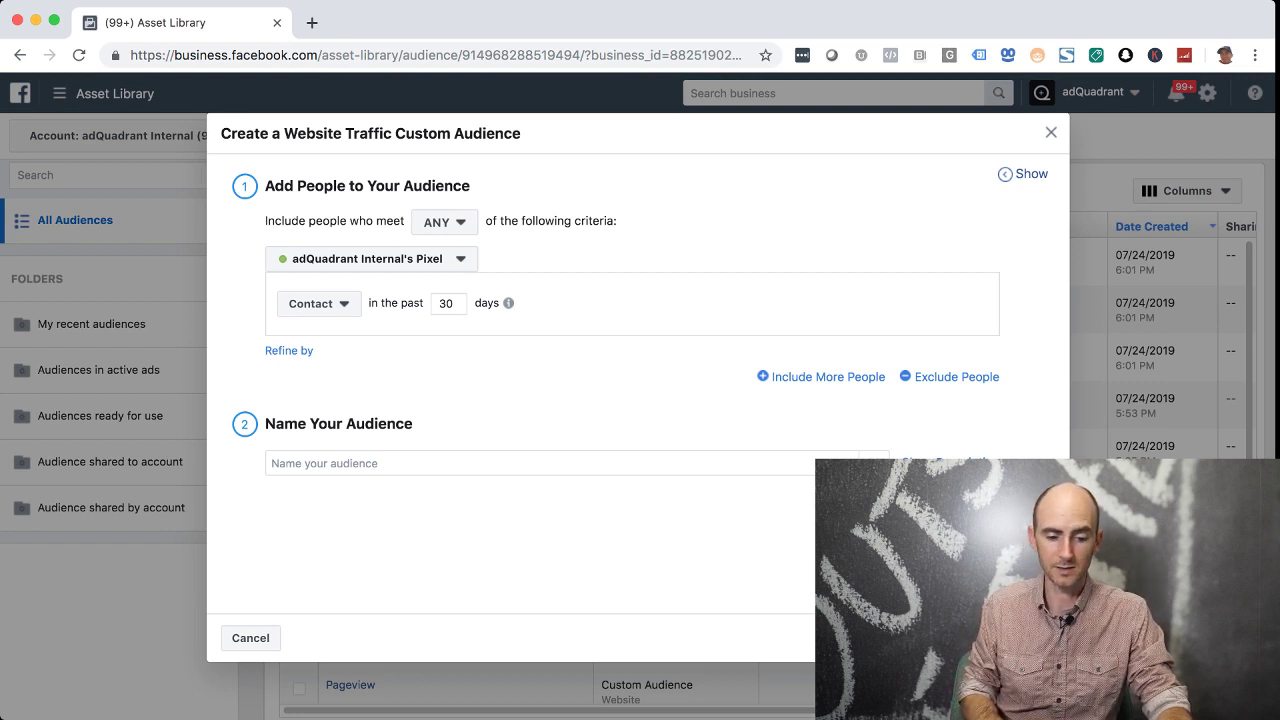
Include people who visited specific web pages whose URL contains /thank-you
{"action": "left_click", "coordinate": [319, 304]}
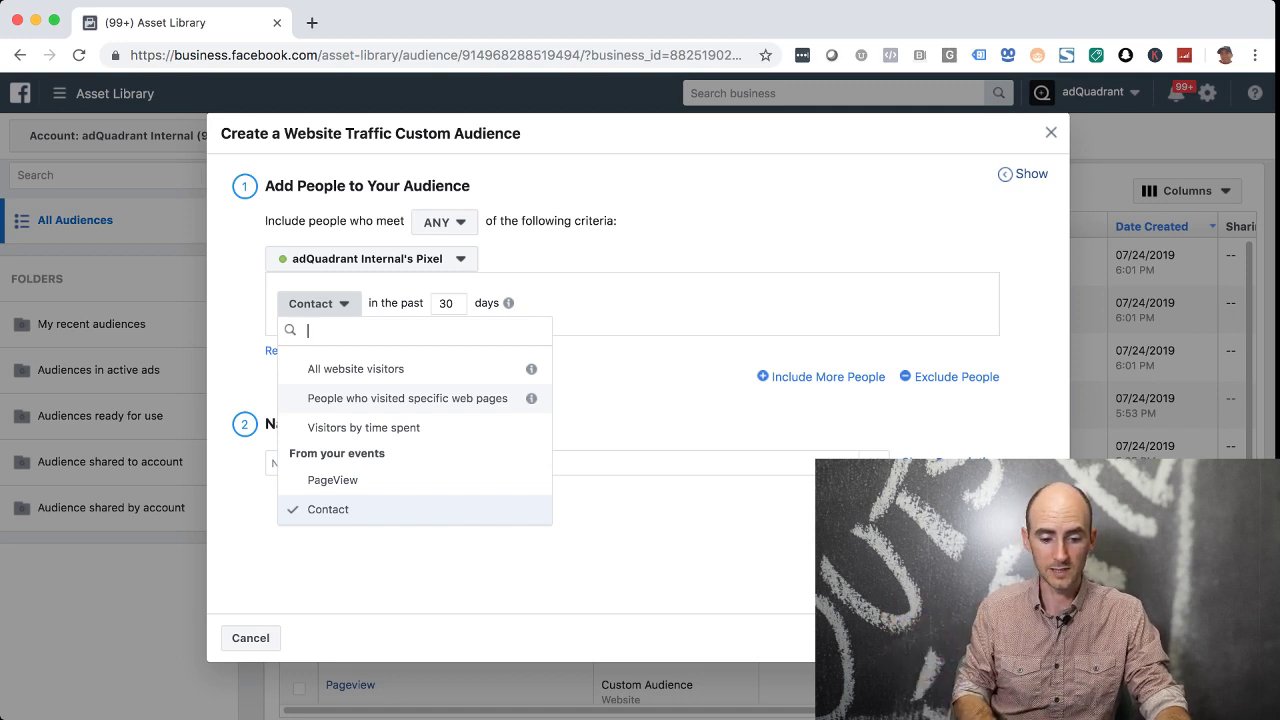
{"action": "left_click", "coordinate": [407, 398]}
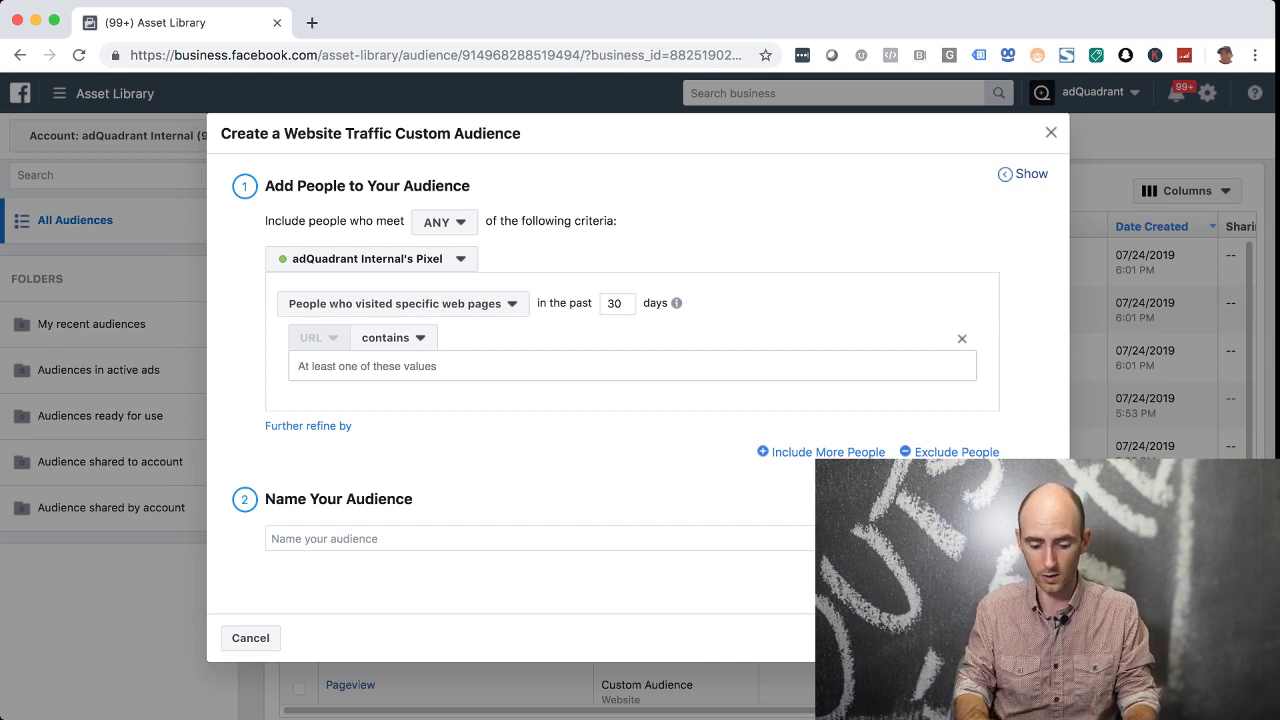
{"action": "type", "text": "/thank"}
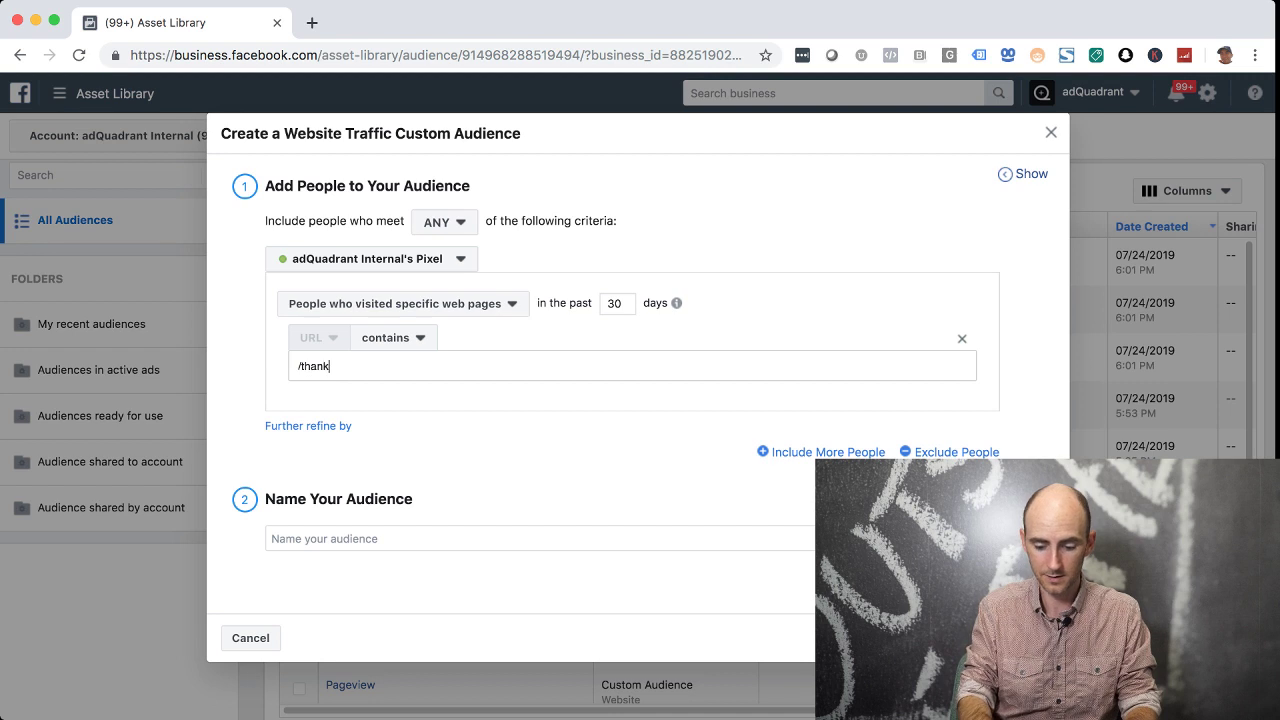
{"action": "type", "text": "-you"}
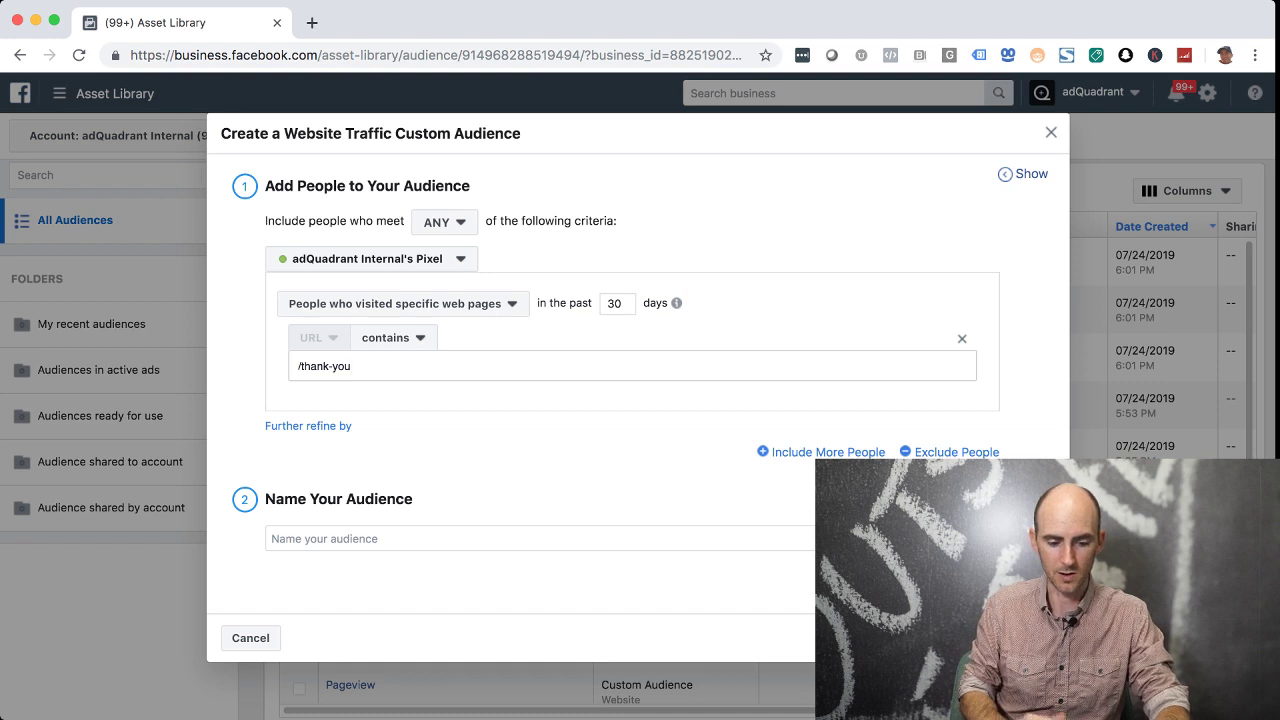
{"action": "key", "text": "Tab"}
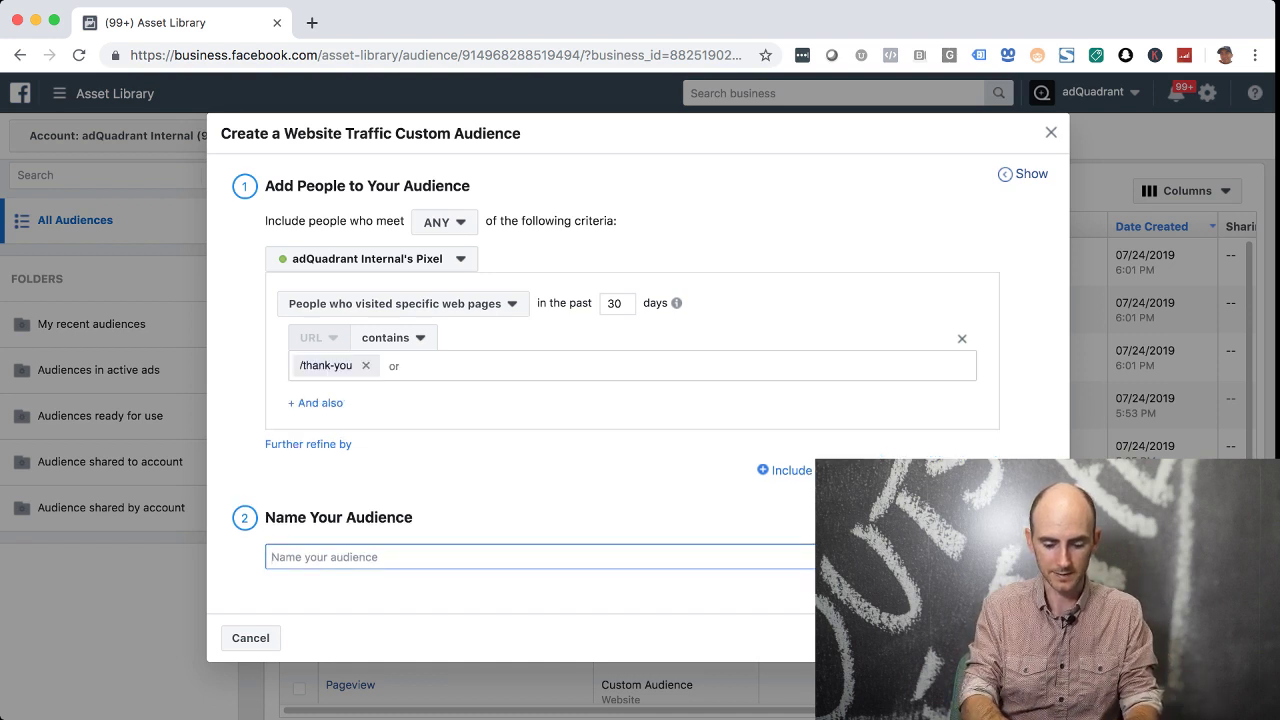
Name the audience "TY page, 30 days", create it and close the confirmation
{"action": "type", "text": "TY page, "}
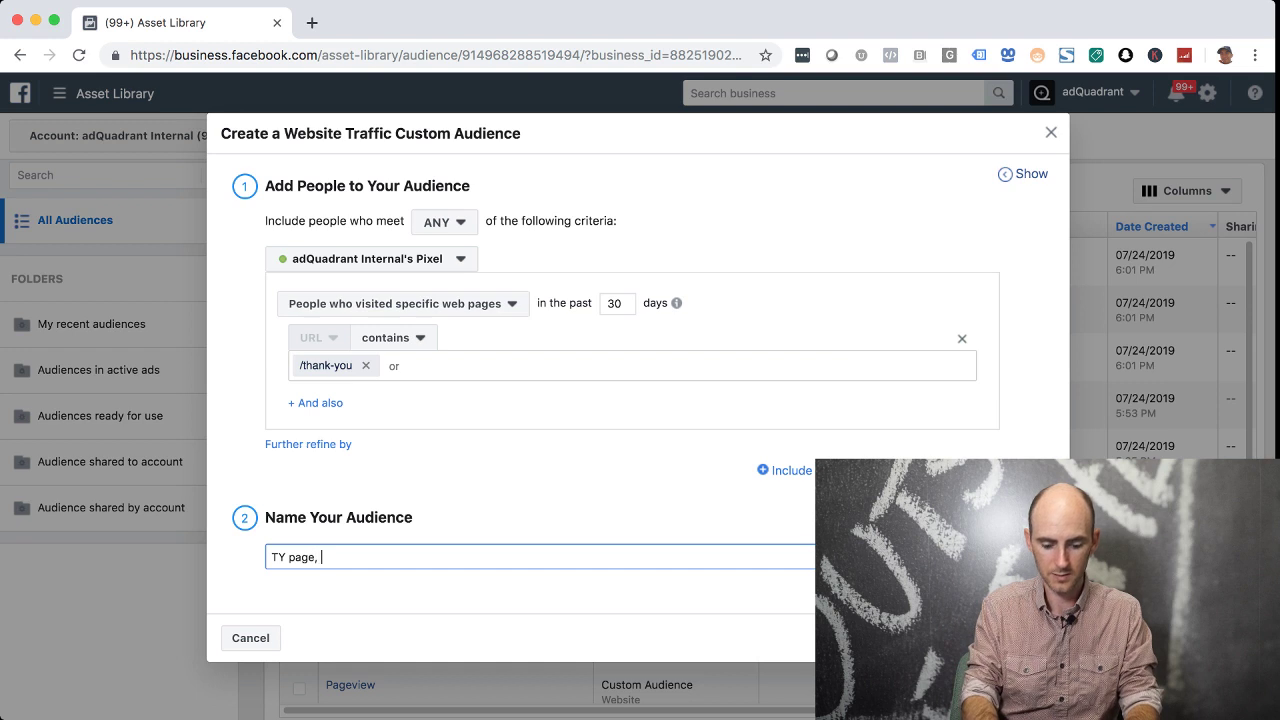
{"action": "type", "text": "30 days"}
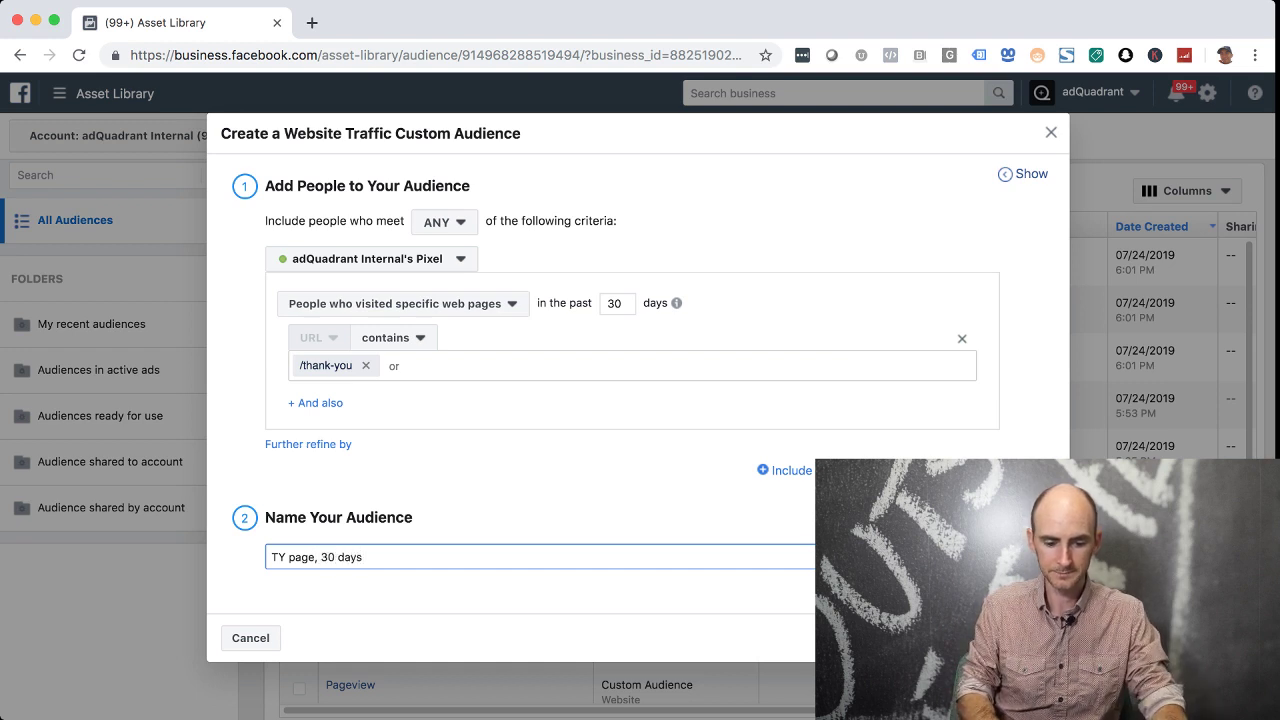
{"action": "key", "text": "Tab"}
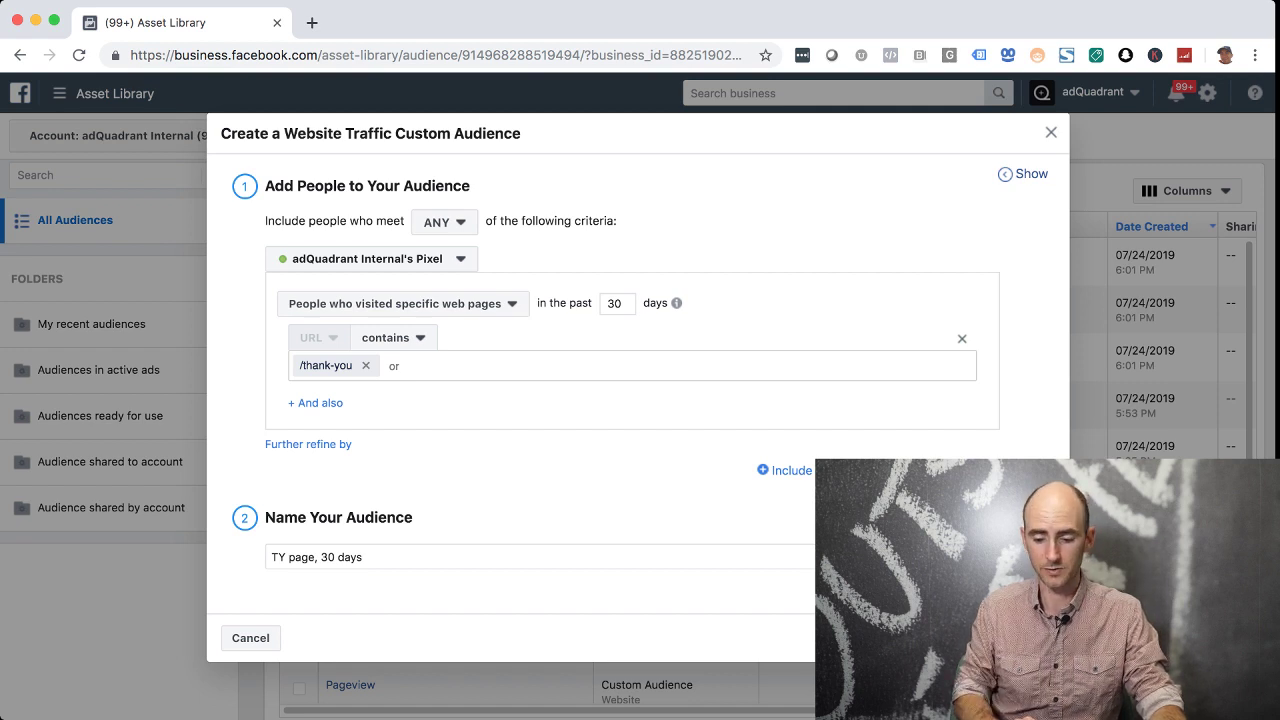
{"action": "left_click", "coordinate": [1002, 638]}
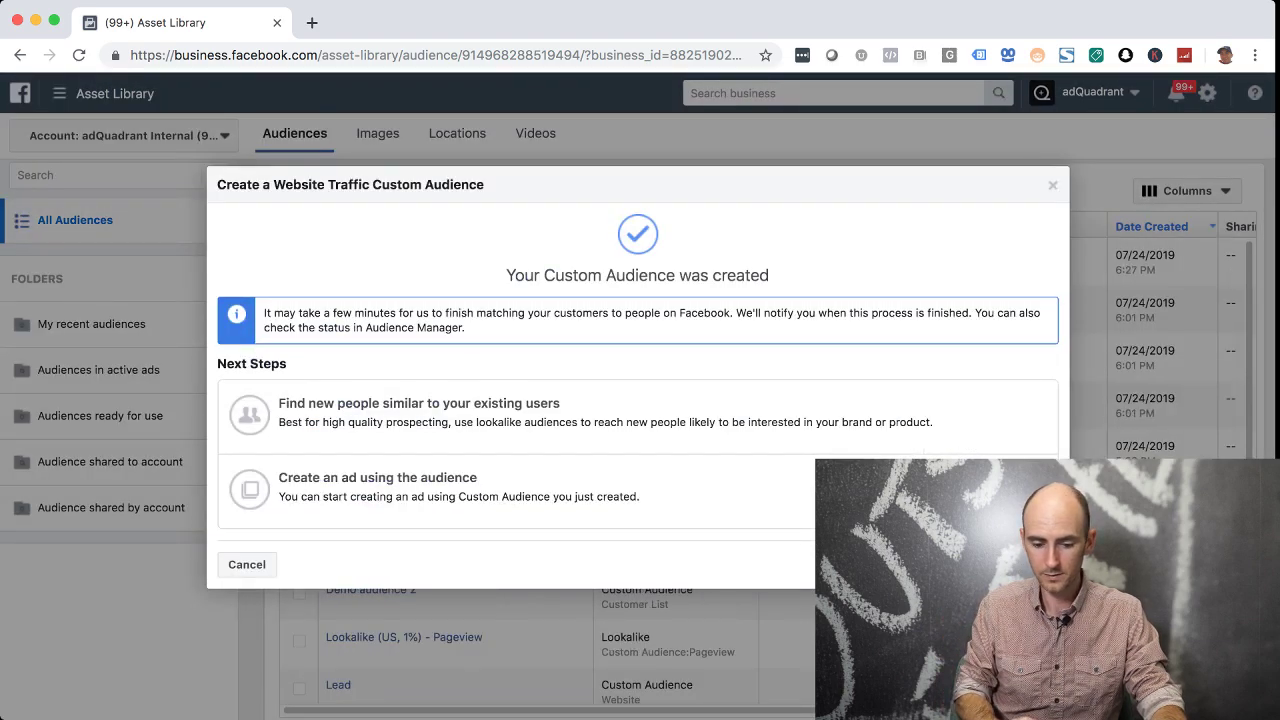
{"action": "left_click", "coordinate": [1034, 565]}
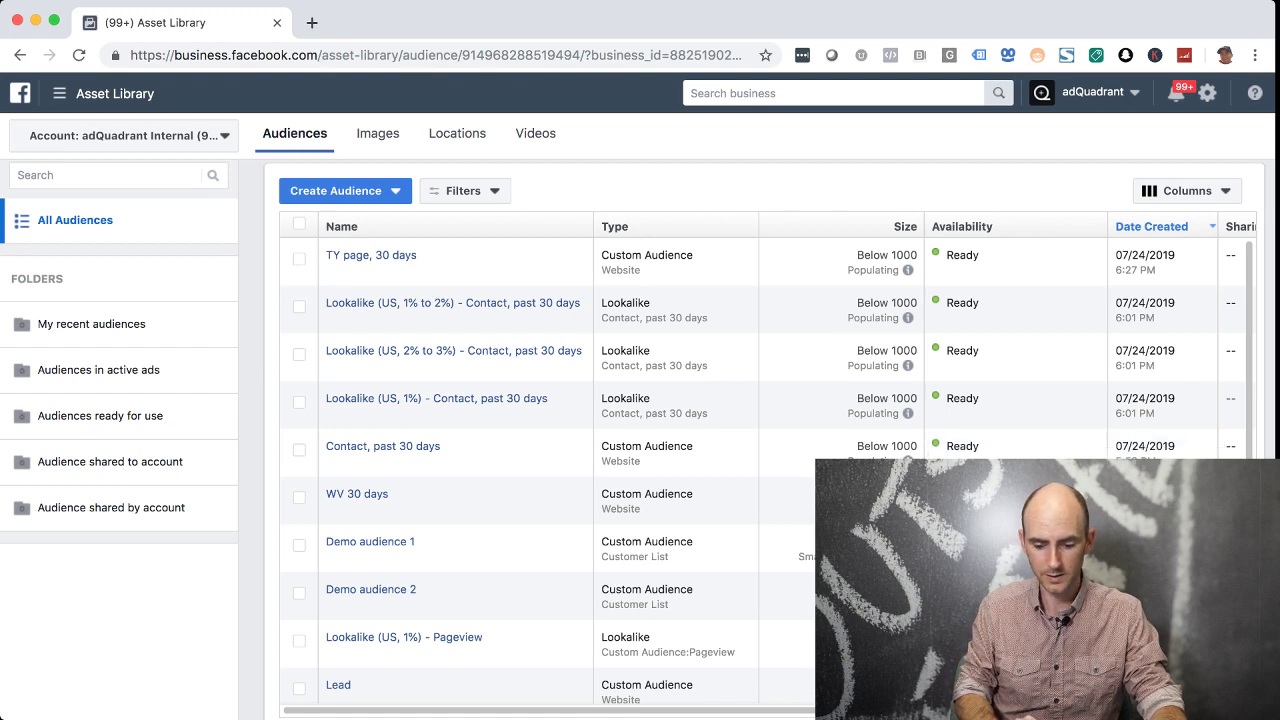
Use "TY page, 30 days" as the lookalike source and set the audience location to United States
{"action": "key", "text": "super+Tab"}
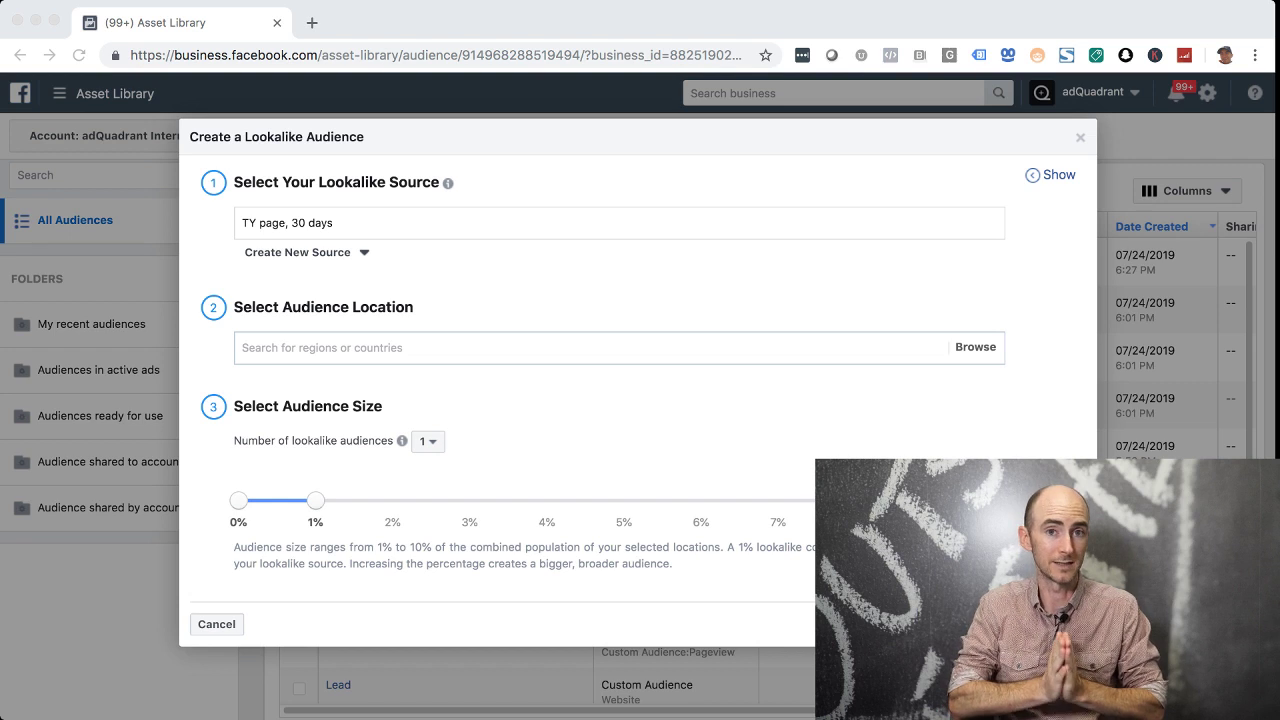
{"action": "left_click", "coordinate": [334, 223]}
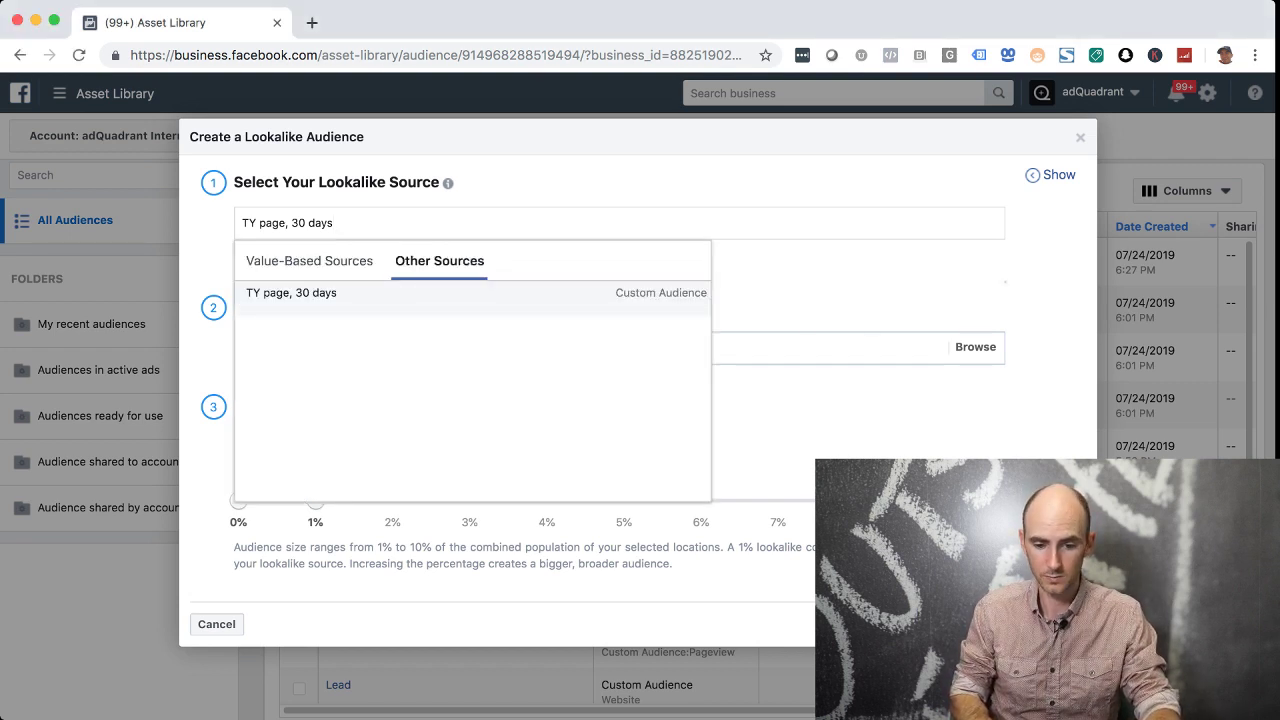
{"action": "key", "text": "Return"}
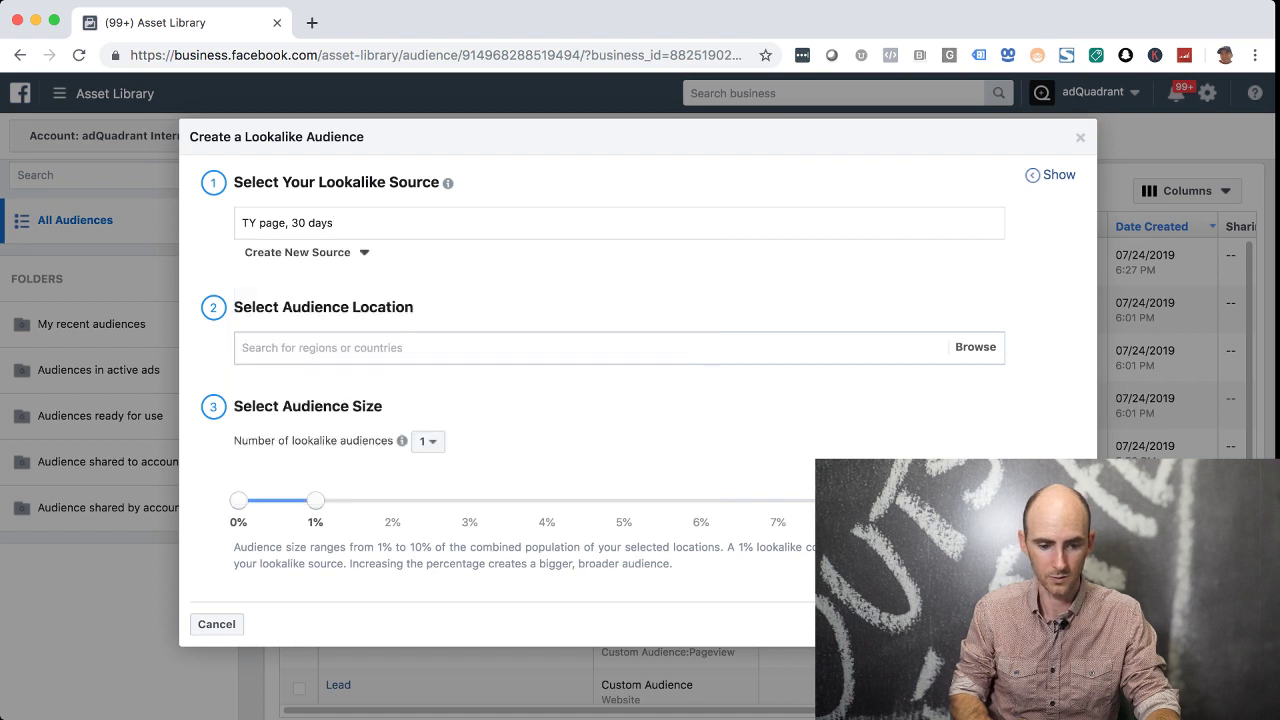
{"action": "left_click", "coordinate": [322, 348]}
{"action": "type", "text": "united"}
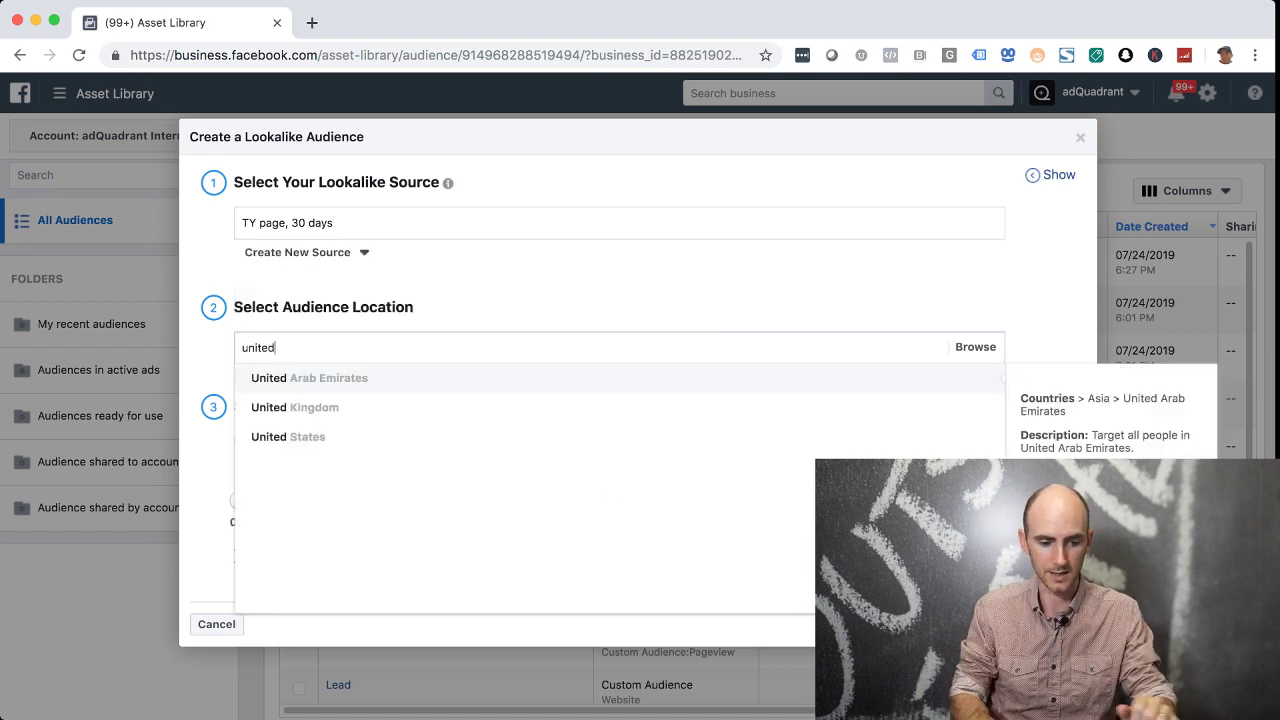
{"action": "key", "text": "Down"}
{"action": "key", "text": "Down"}
{"action": "key", "text": "Return"}
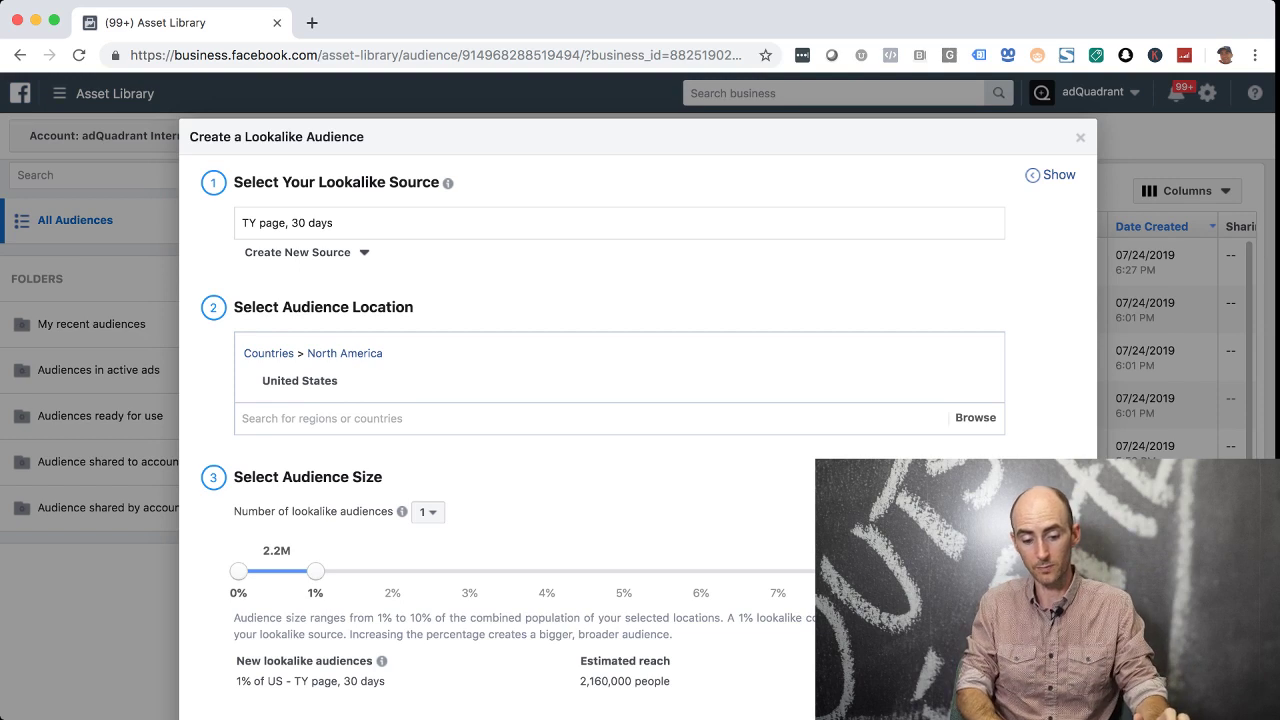
Try lookalike audience sizes of 2%, 3% and 4%, and return the size to 1%
{"action": "left_click_drag", "start_coordinate": [316, 571], "coordinate": [393, 571]}
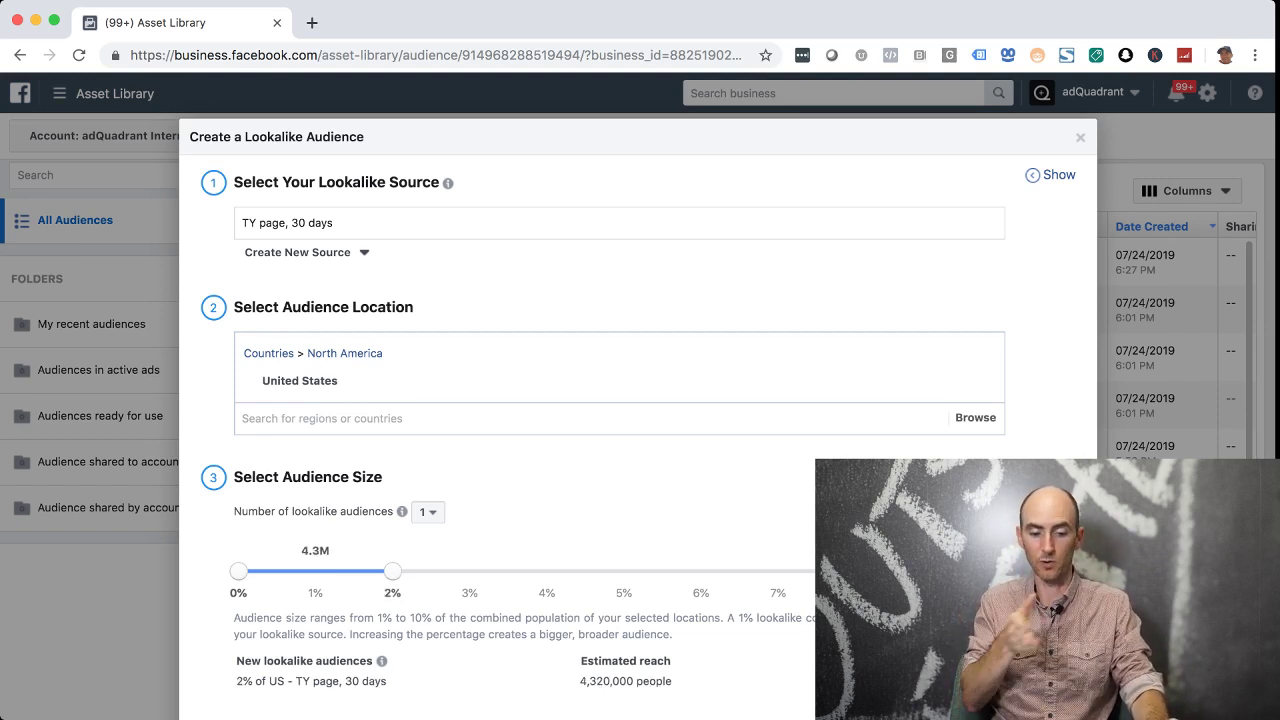
{"action": "left_click_drag", "start_coordinate": [393, 571], "coordinate": [470, 571]}
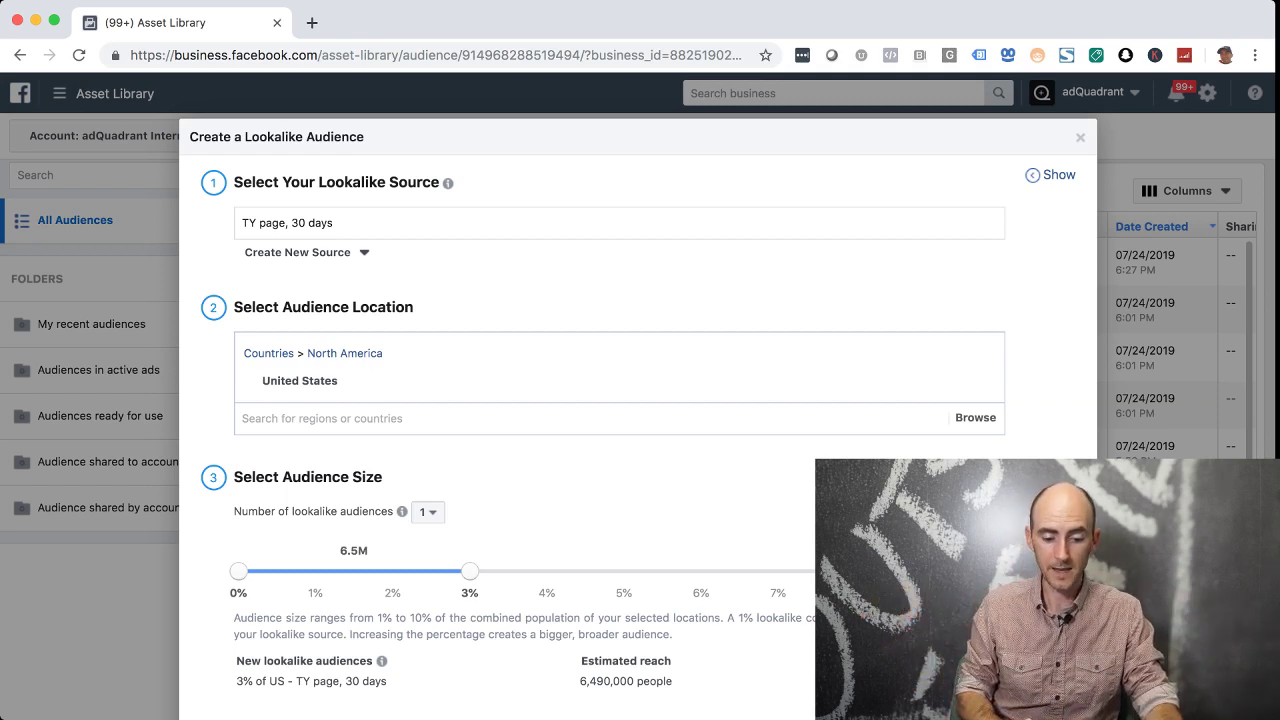
{"action": "key", "text": "Left"}
{"action": "key", "text": "Left"}
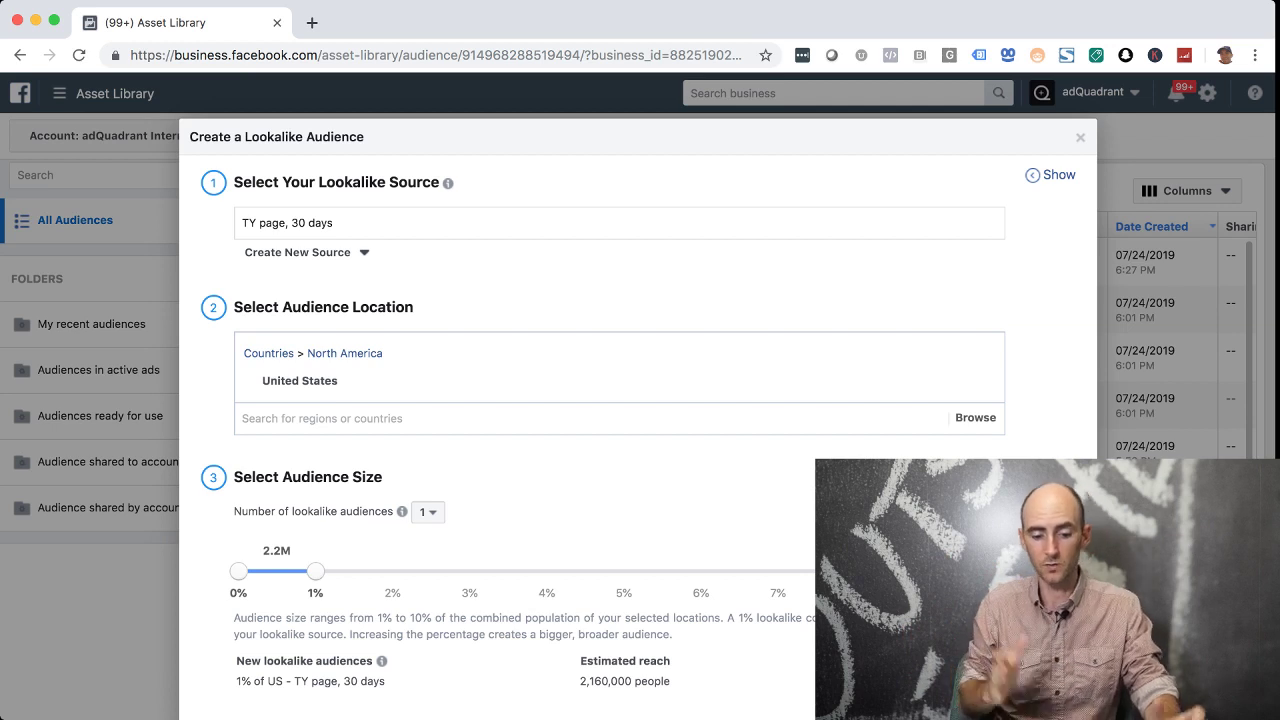
{"action": "key", "text": "Right"}
{"action": "key", "text": "Right"}
{"action": "key", "text": "Right"}
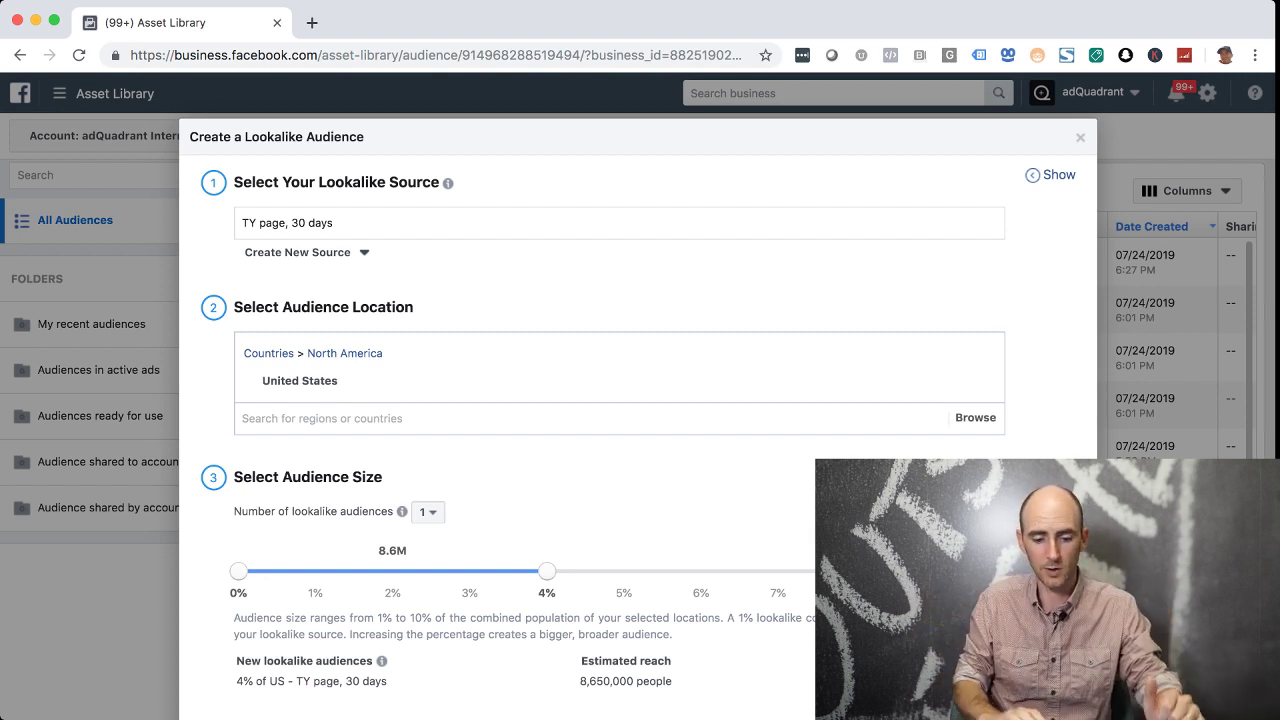
{"action": "left_click_drag", "start_coordinate": [378, 550], "coordinate": [1020, 594]}
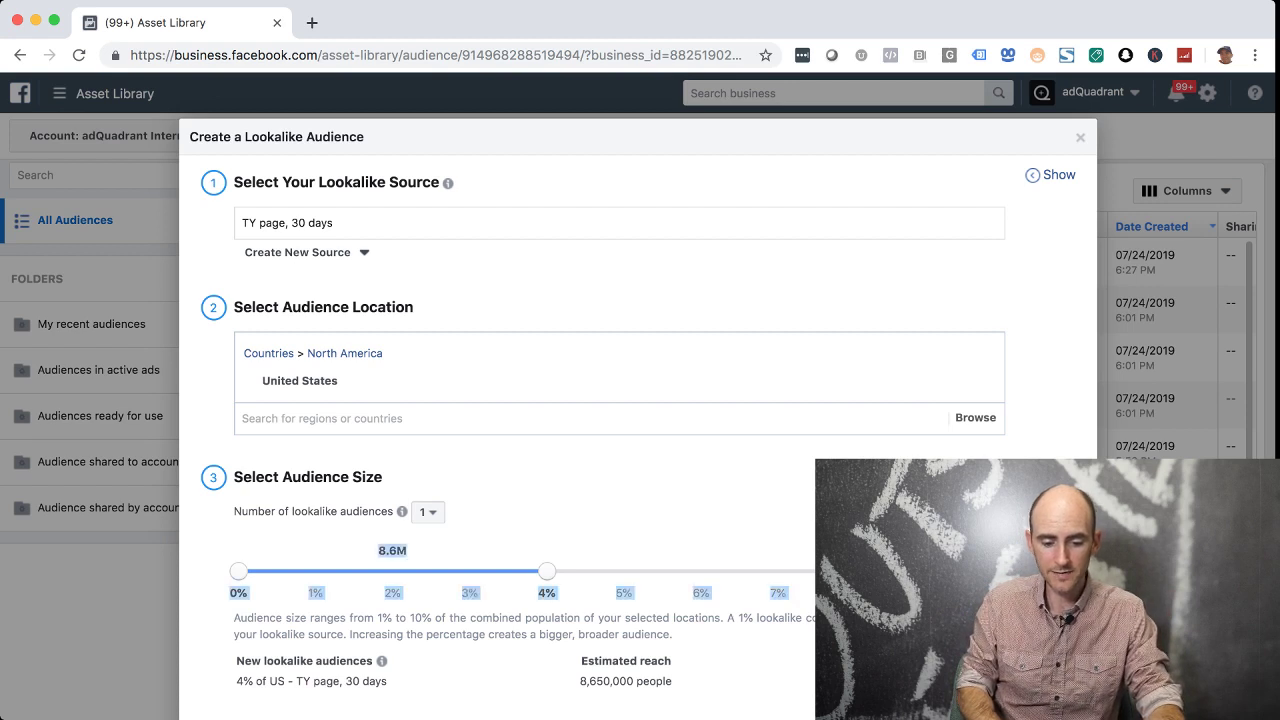
{"action": "left_click_drag", "start_coordinate": [547, 571], "coordinate": [316, 571]}
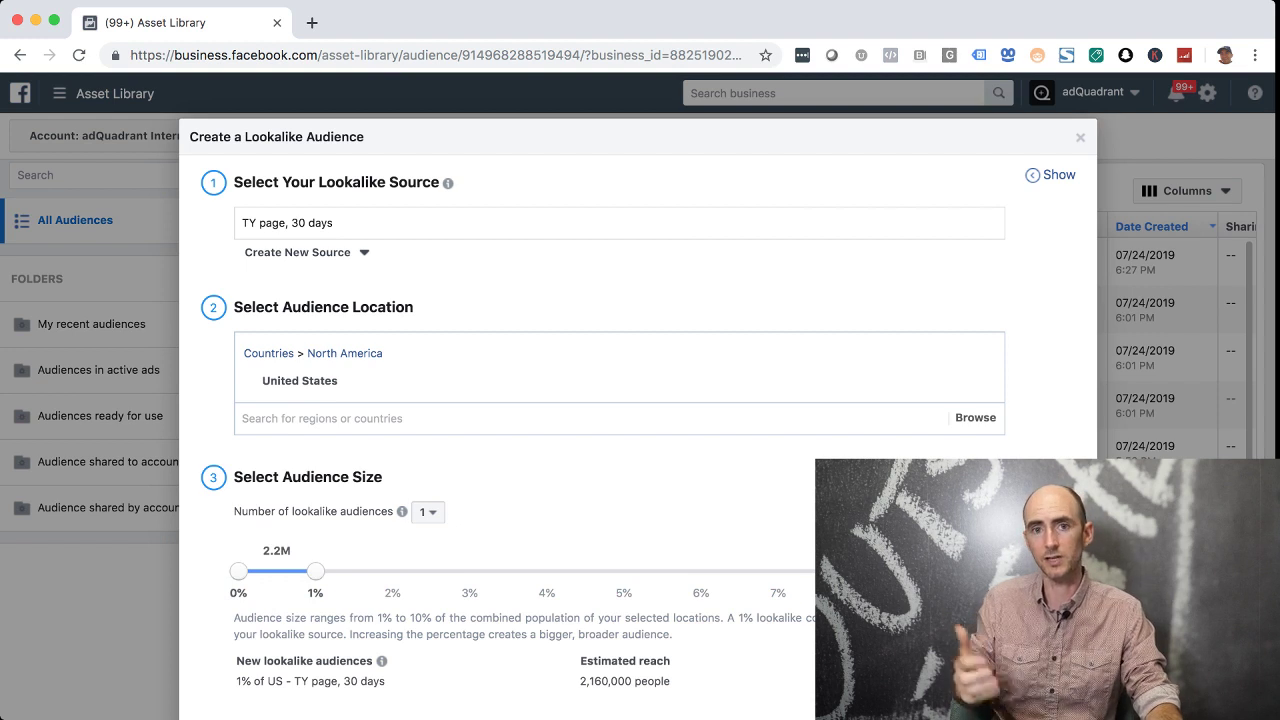
Set the number of lookalike audiences to 3
{"action": "left_click", "coordinate": [428, 511]}
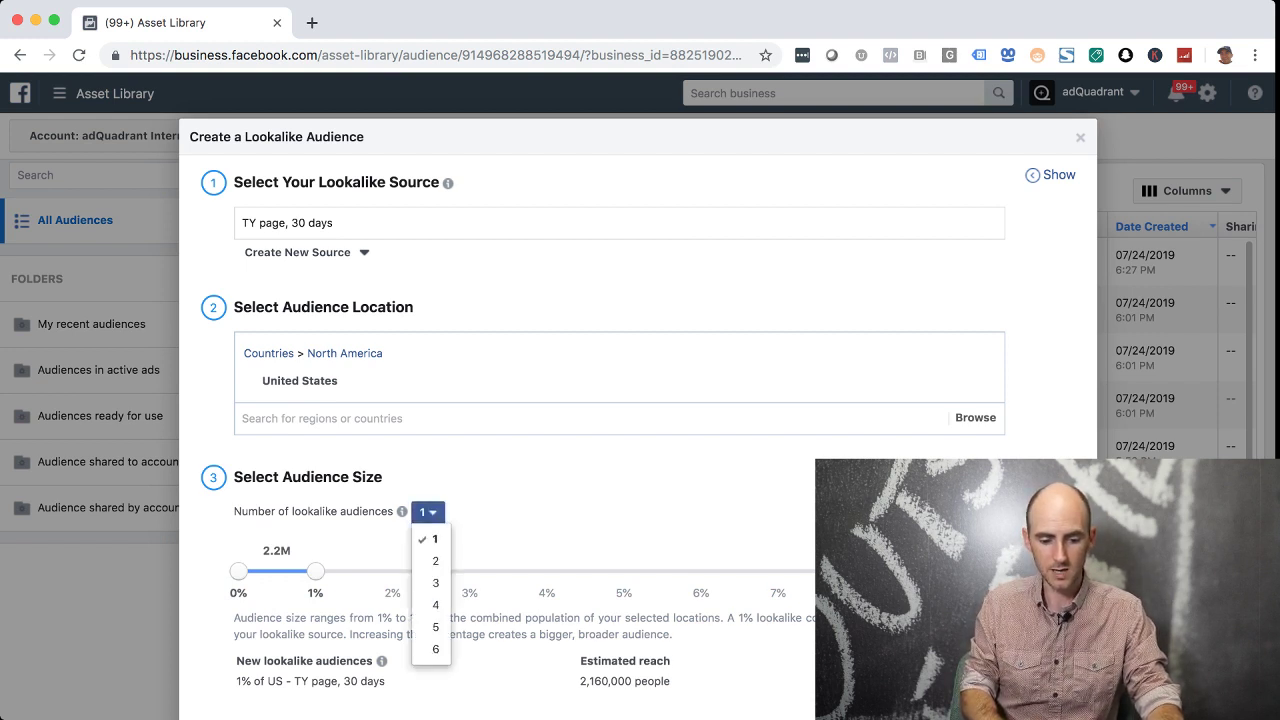
{"action": "left_click", "coordinate": [430, 580]}
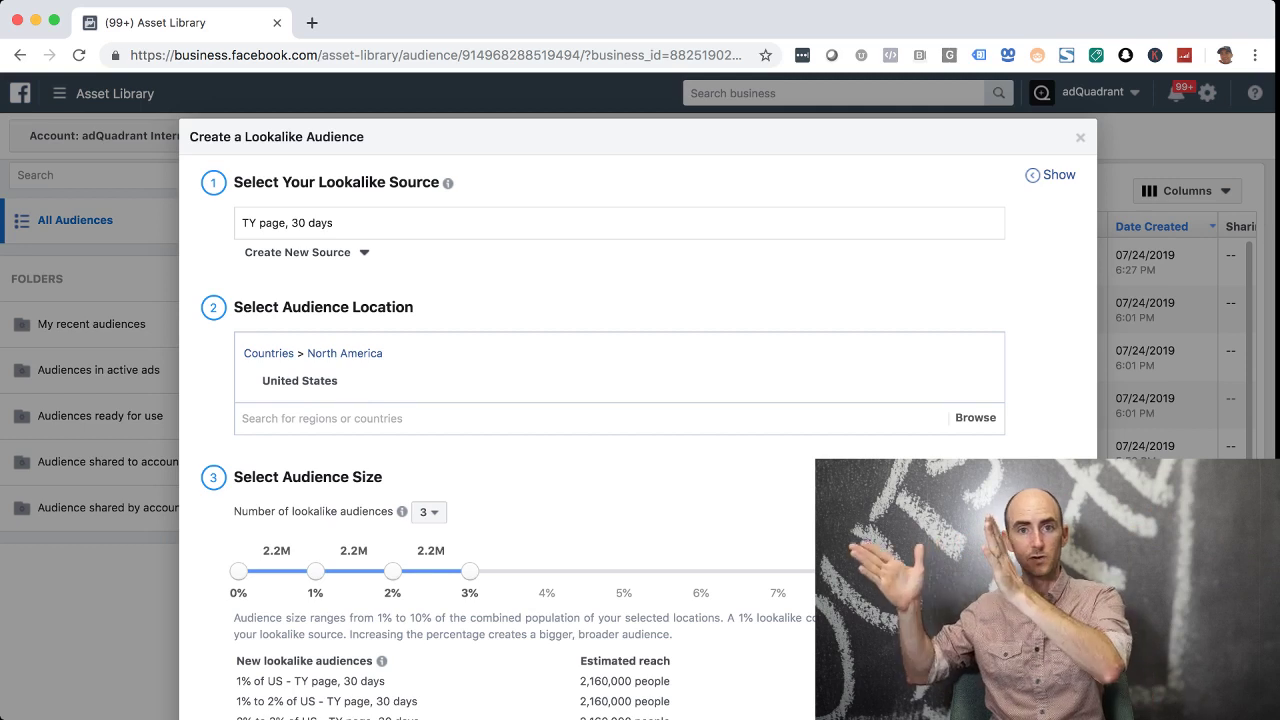
Try dividing the three lookalike audiences at 1%, 3% and 6%, and restore the divisions at 1%, 2% and 3%
{"action": "left_click_drag", "start_coordinate": [470, 571], "coordinate": [701, 571]}
{"action": "left_click_drag", "start_coordinate": [393, 571], "coordinate": [470, 571]}
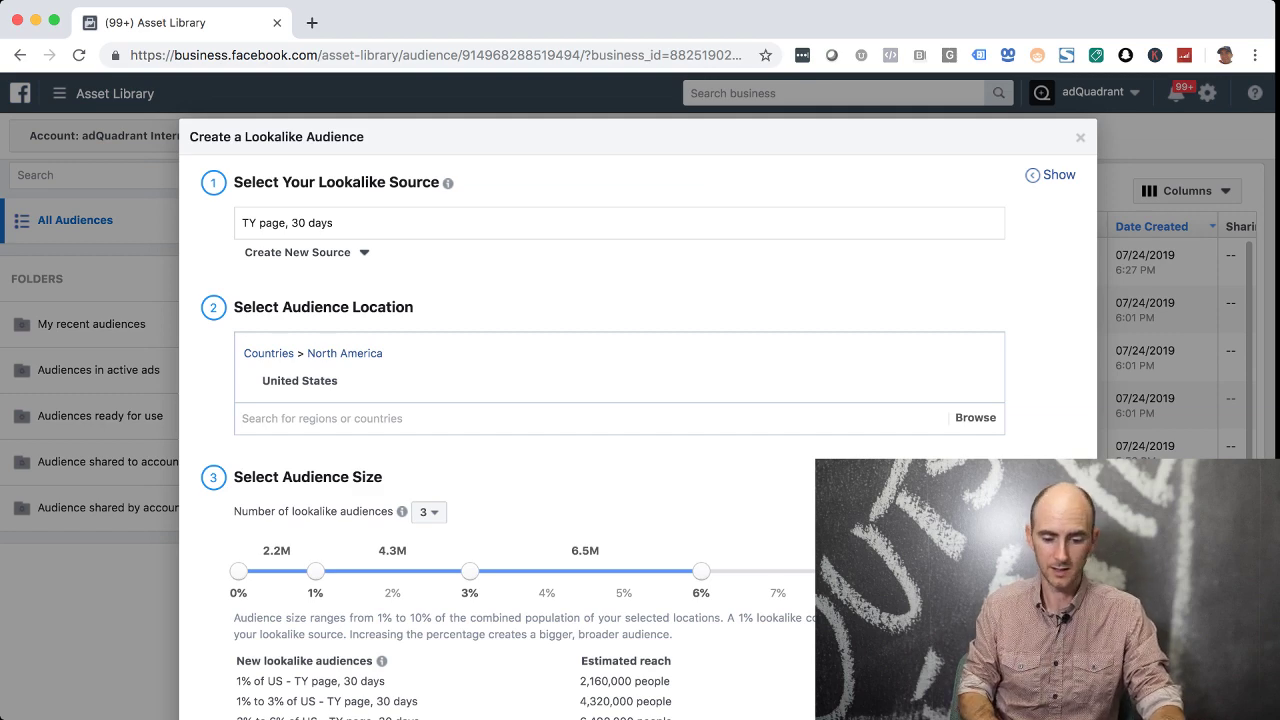
{"action": "scroll", "coordinate": [640, 400], "scroll_direction": "down", "scroll_amount": 2}
{"action": "scroll", "coordinate": [640, 400], "scroll_direction": "up", "scroll_amount": 2}
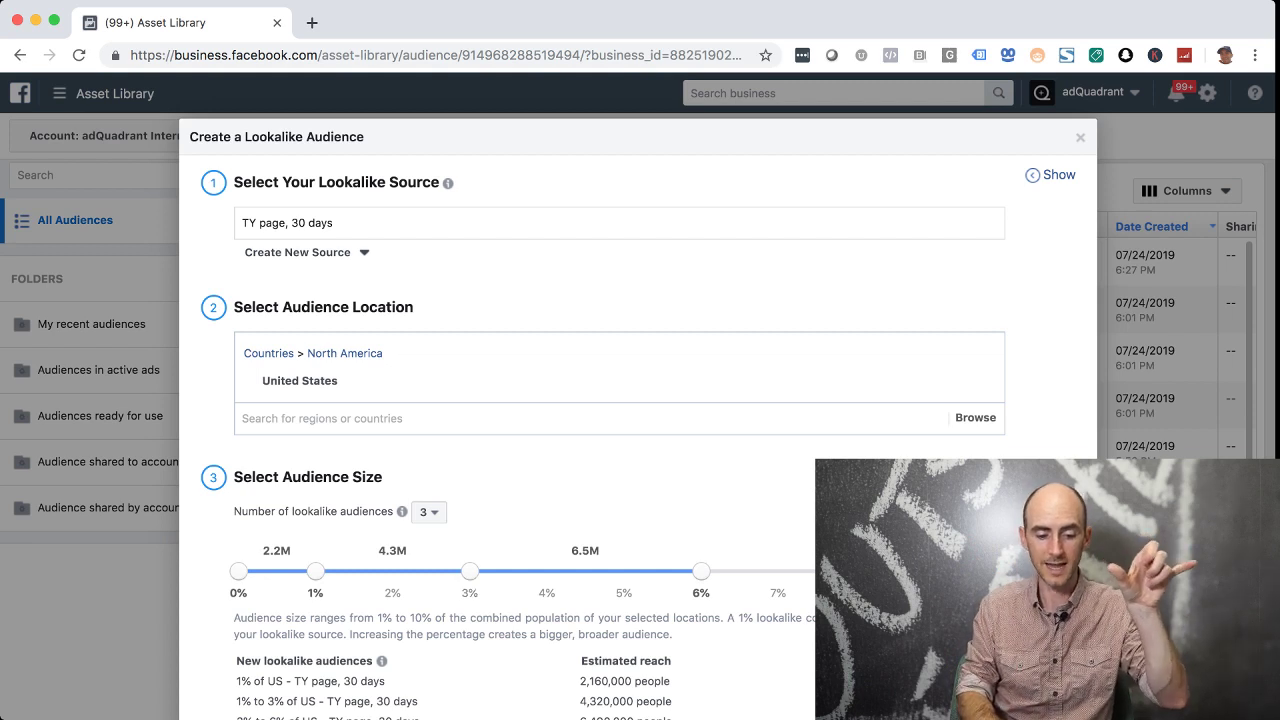
{"action": "left_click_drag", "start_coordinate": [470, 571], "coordinate": [393, 571]}
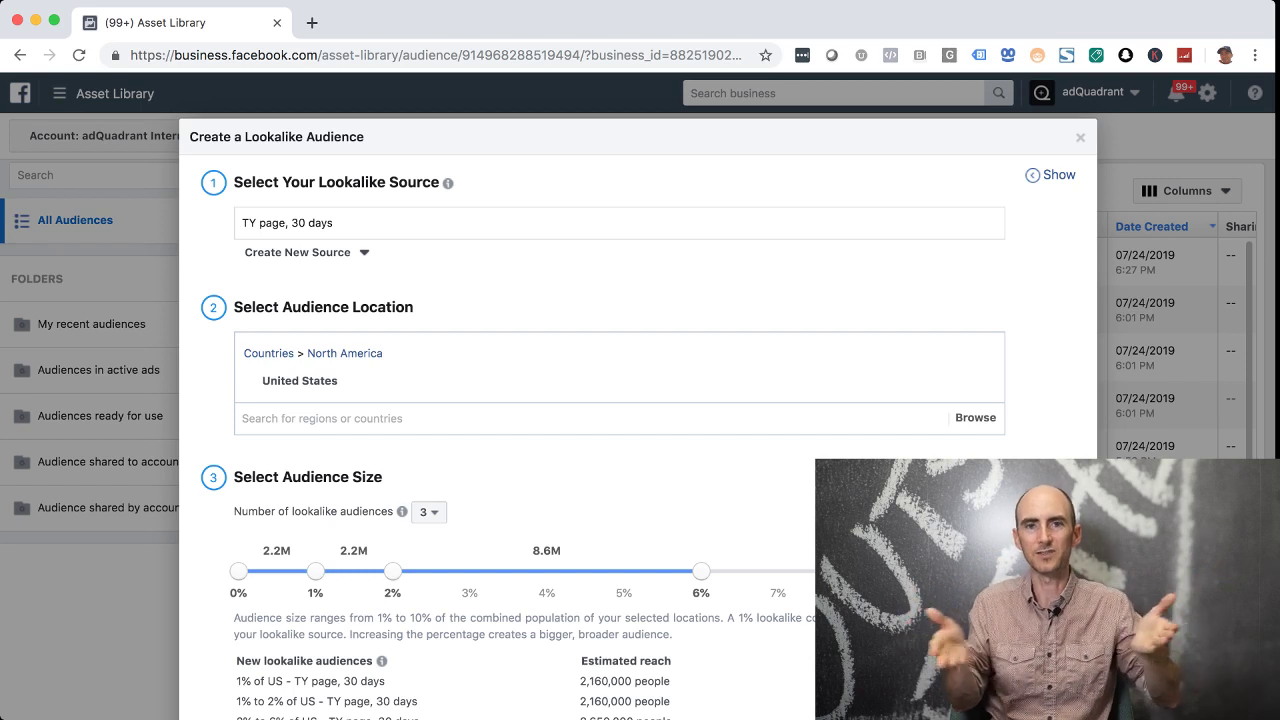
{"action": "left_click_drag", "start_coordinate": [701, 571], "coordinate": [470, 571]}
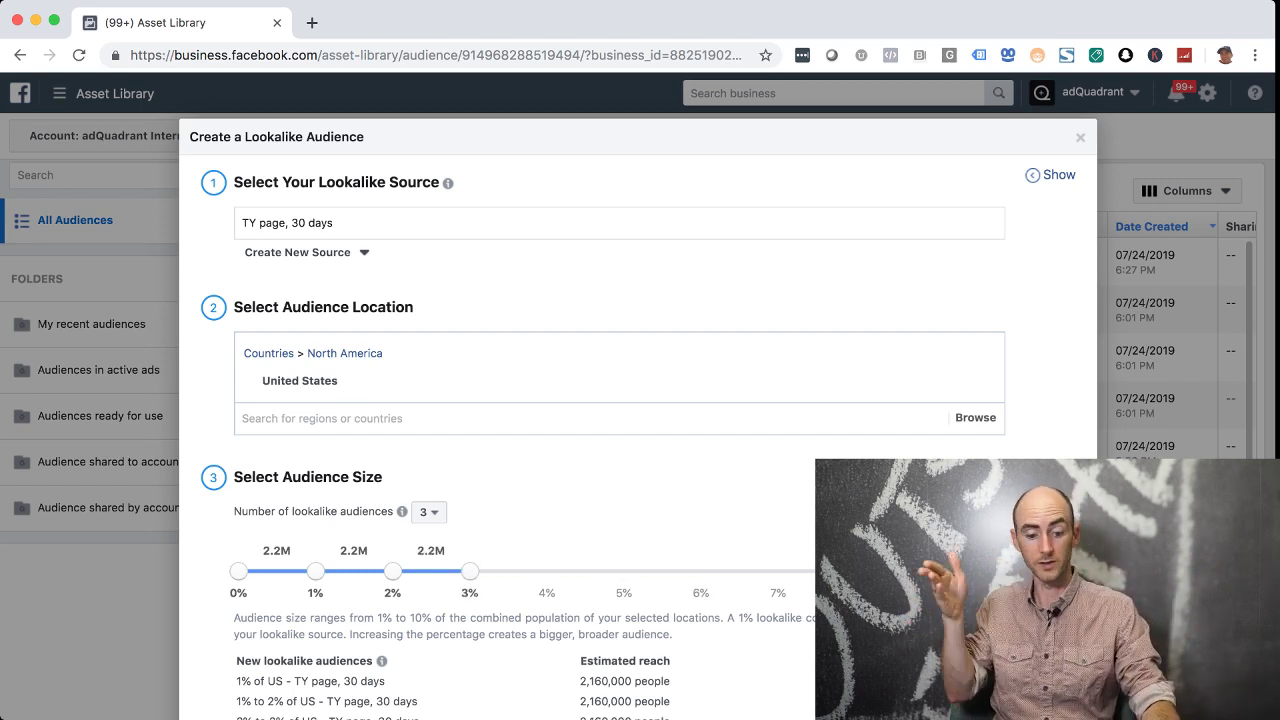
Create the three United States lookalike audiences from "TY page, 30 days" with the current size divisions
{"action": "scroll", "coordinate": [640, 400], "scroll_direction": "down", "scroll_amount": 3}
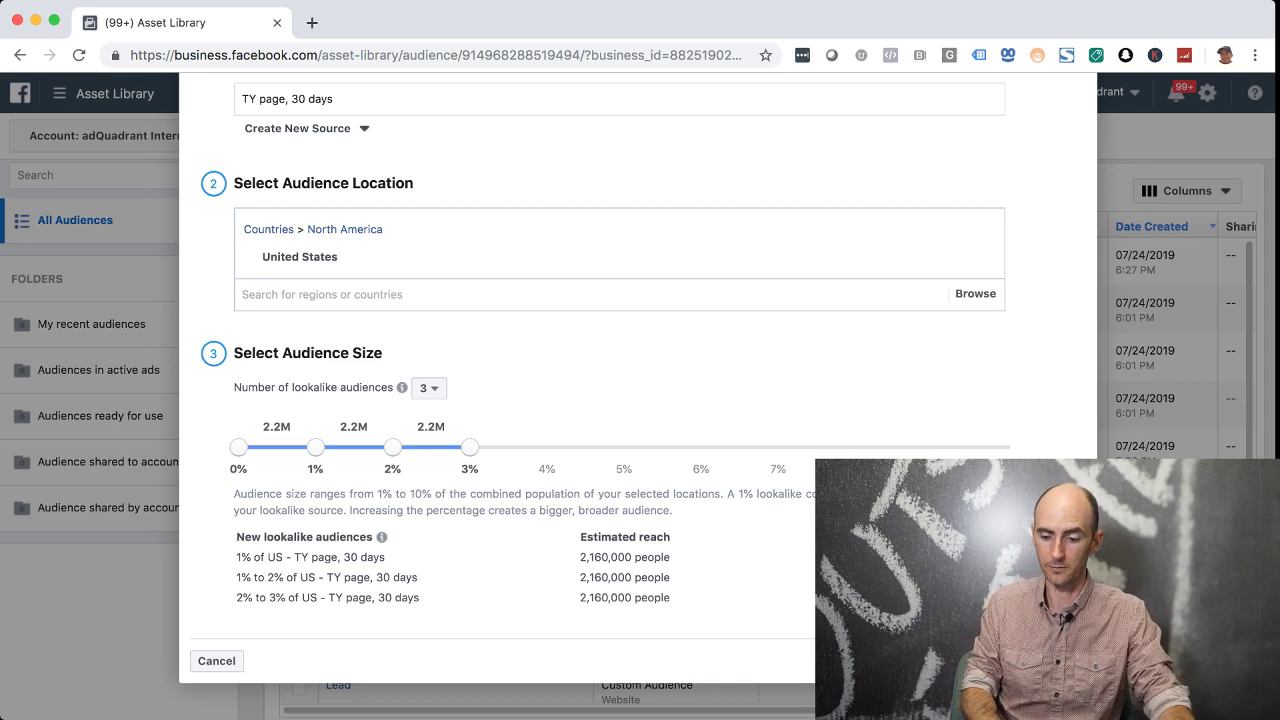
{"action": "left_click", "coordinate": [1031, 661]}
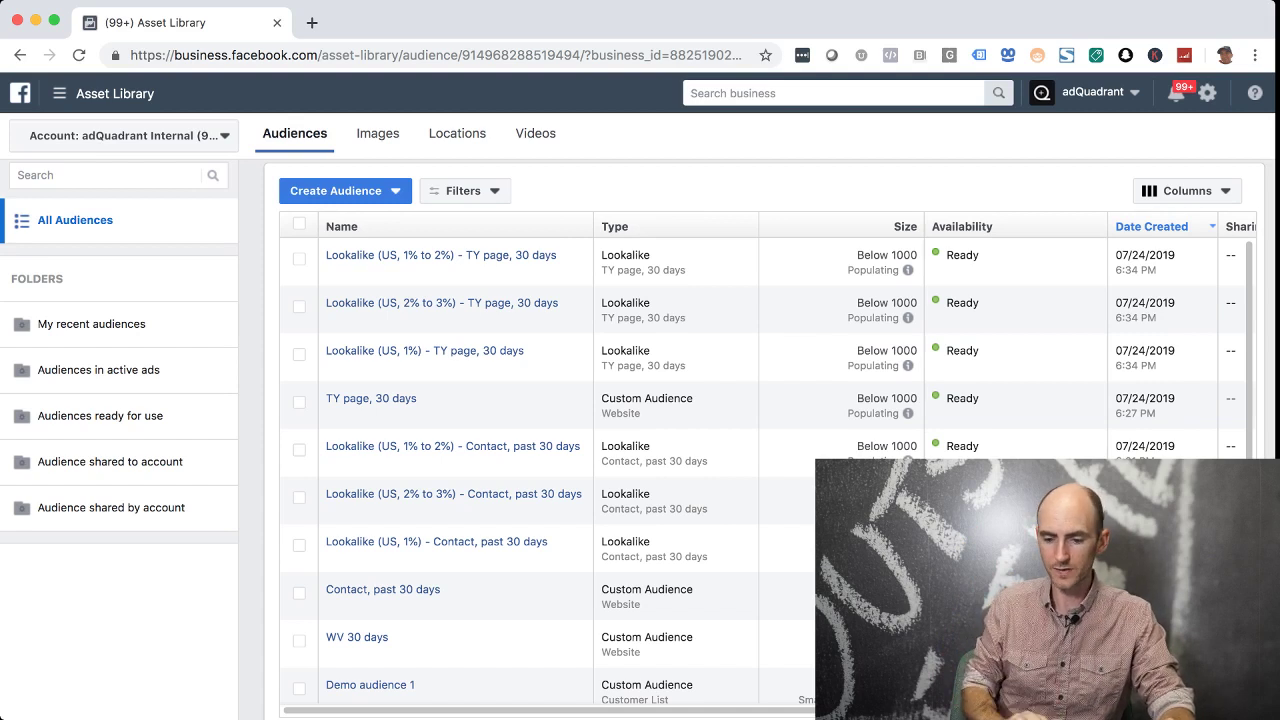
{"action": "mouse_move", "coordinate": [440, 255]}
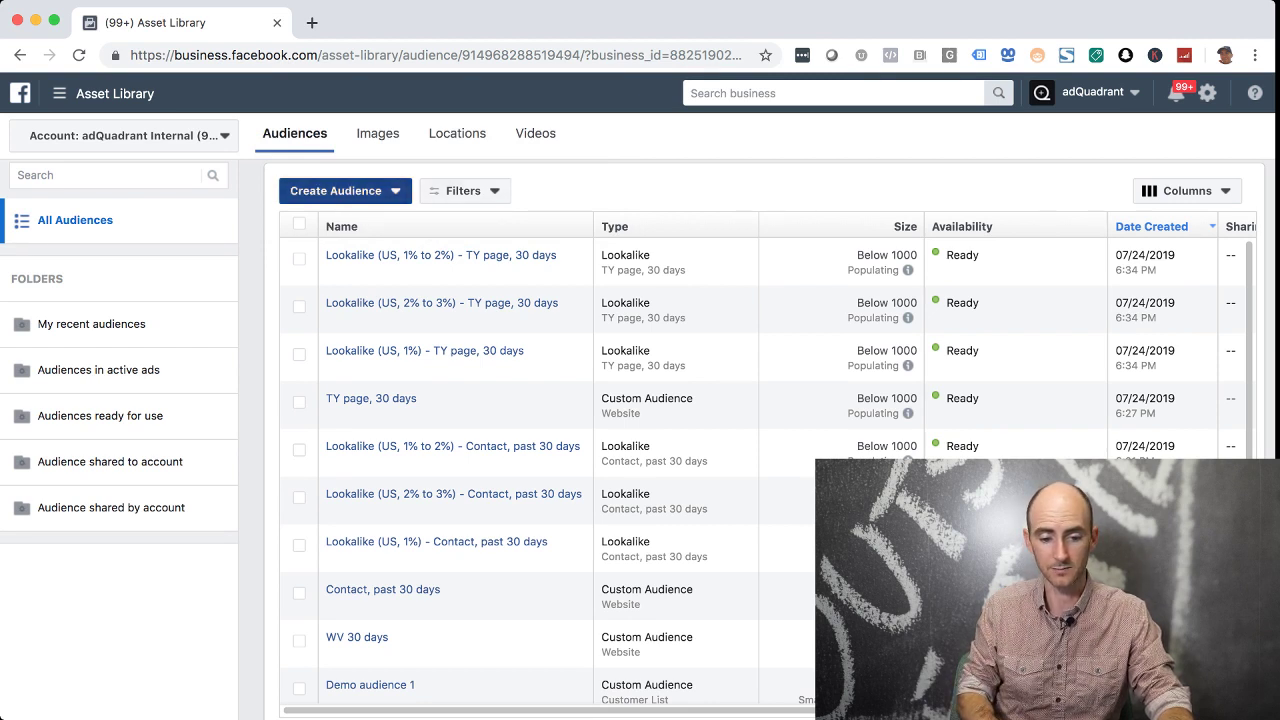
Start a customer list custom audience using a file that doesn't include LTV
{"action": "left_click", "coordinate": [336, 190]}
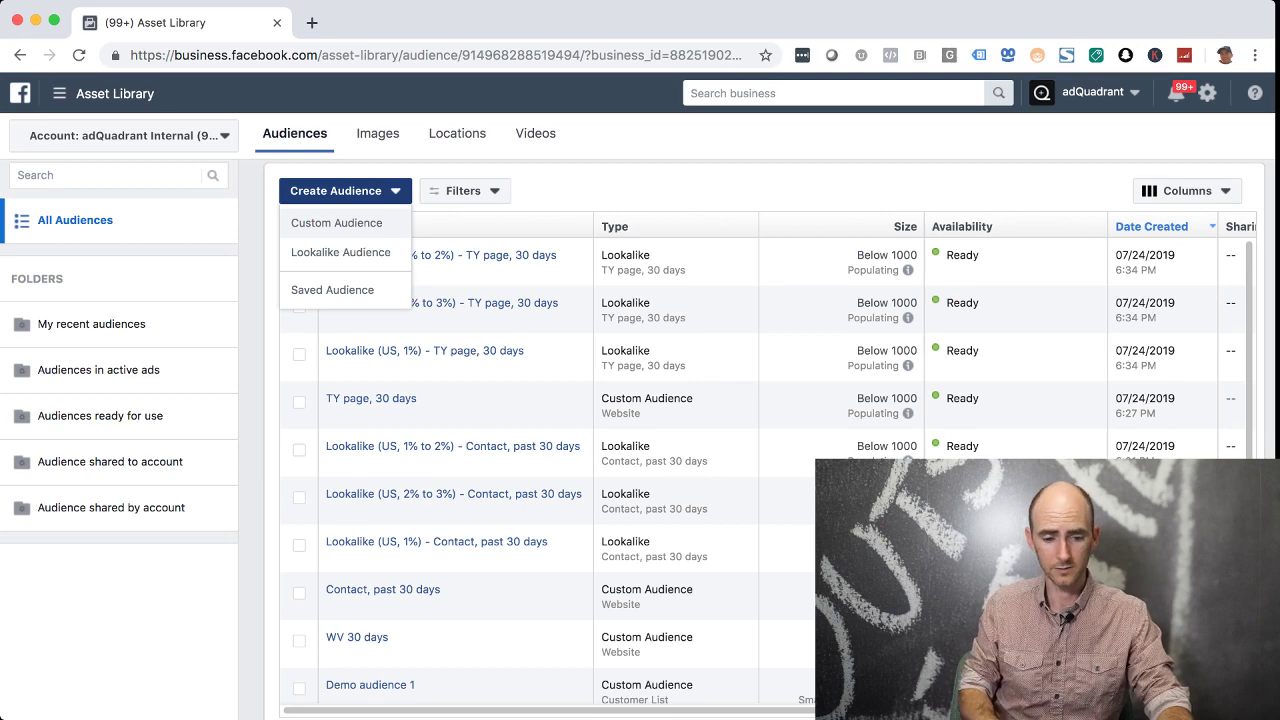
{"action": "left_click", "coordinate": [336, 222]}
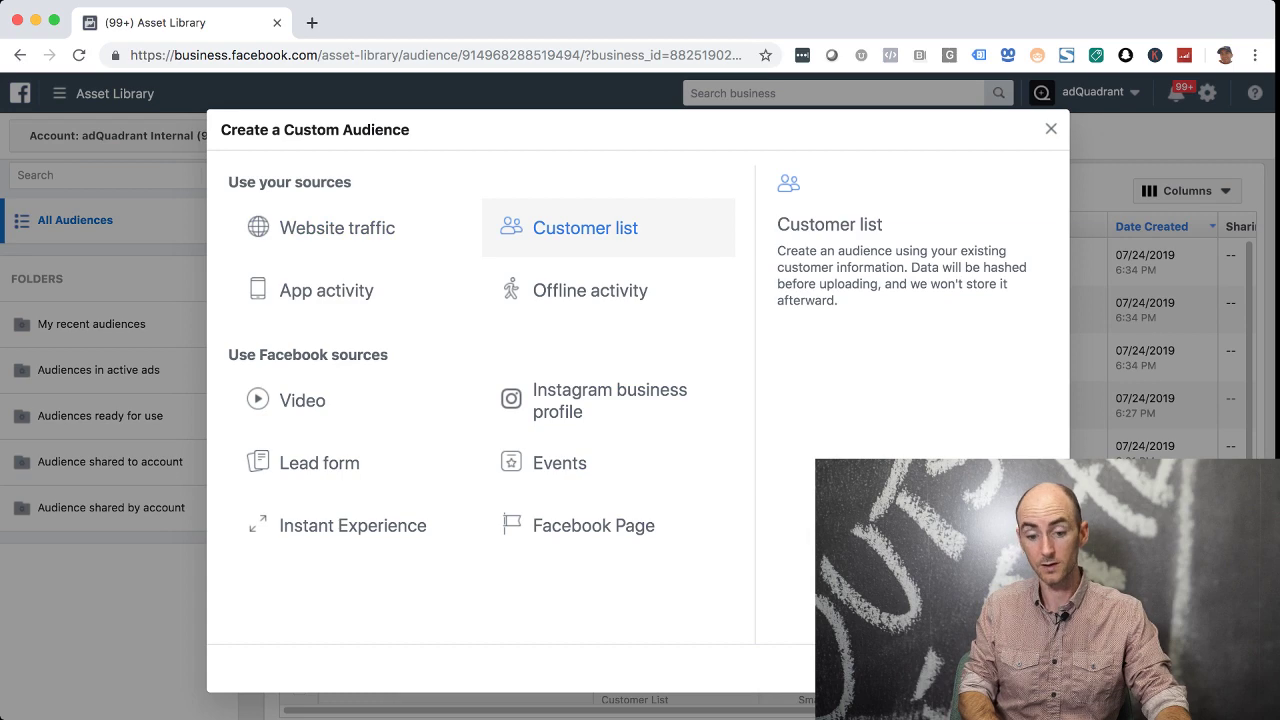
{"action": "left_click", "coordinate": [585, 228]}
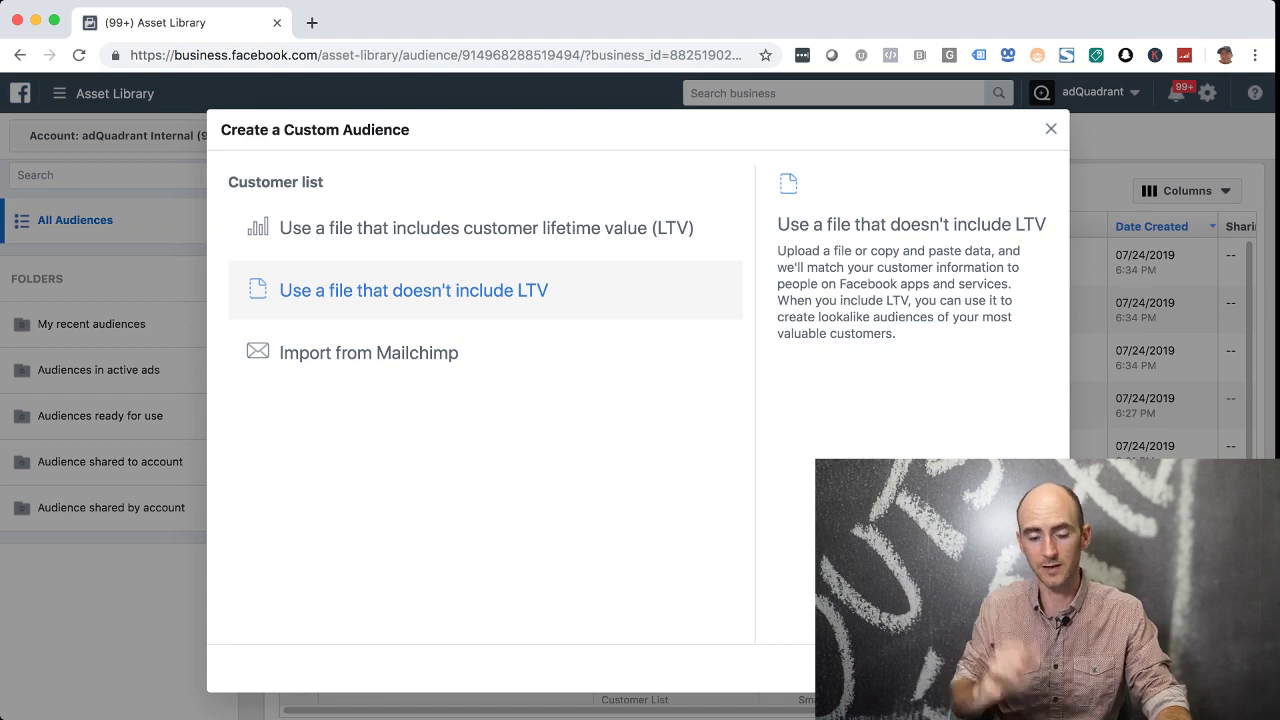
{"action": "left_click", "coordinate": [414, 290]}
{"action": "mouse_move", "coordinate": [552, 239]}
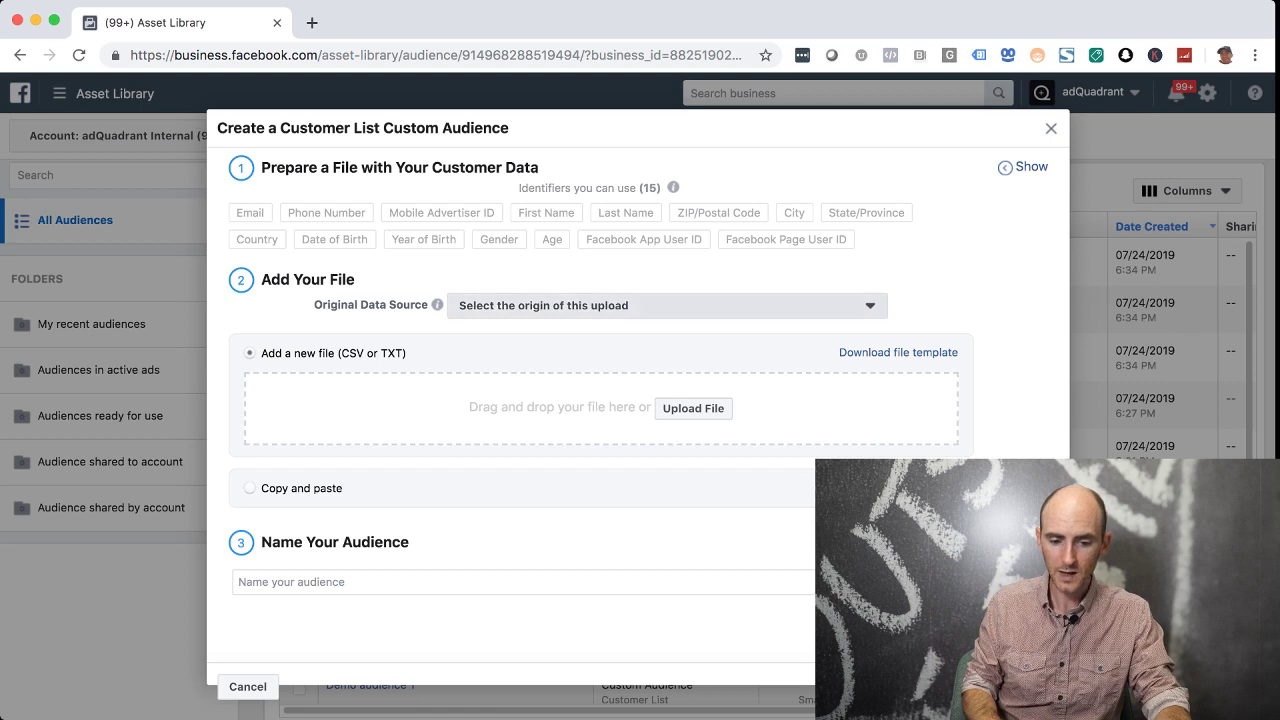
Try "Directly from customers" as the original data source, and cancel the customer list audience
{"action": "left_click", "coordinate": [667, 306]}
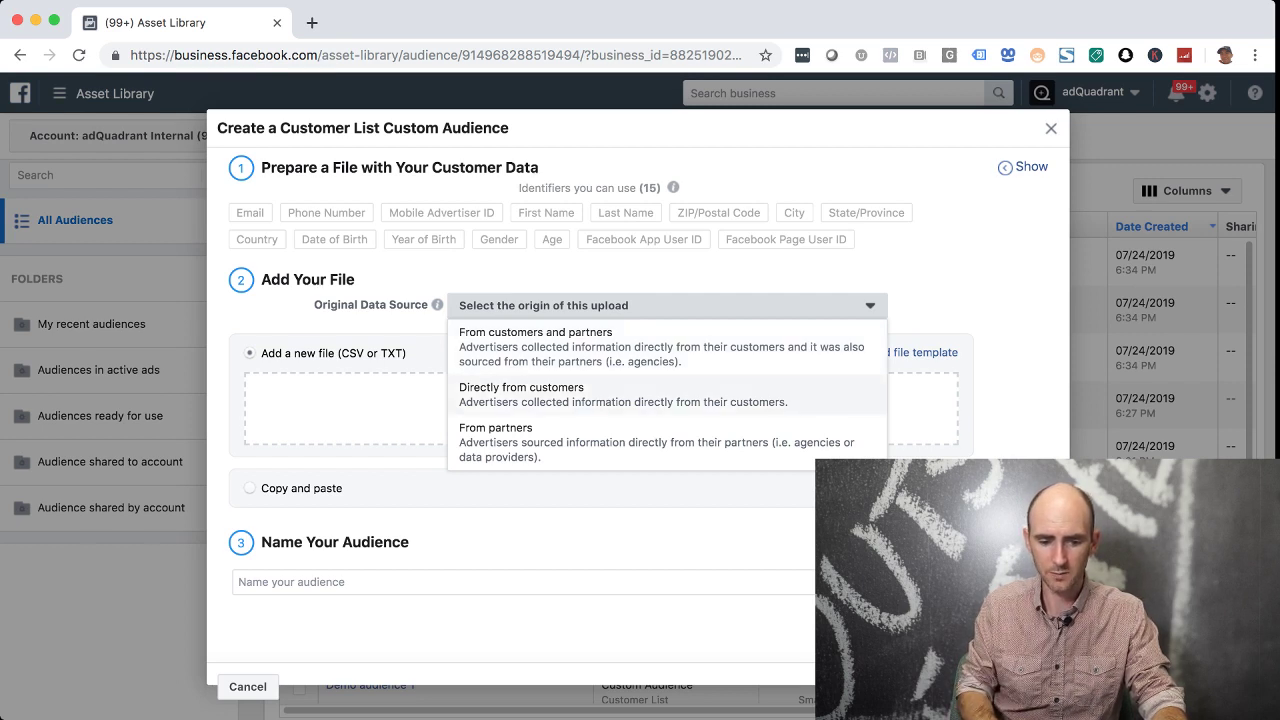
{"action": "left_click", "coordinate": [521, 394]}
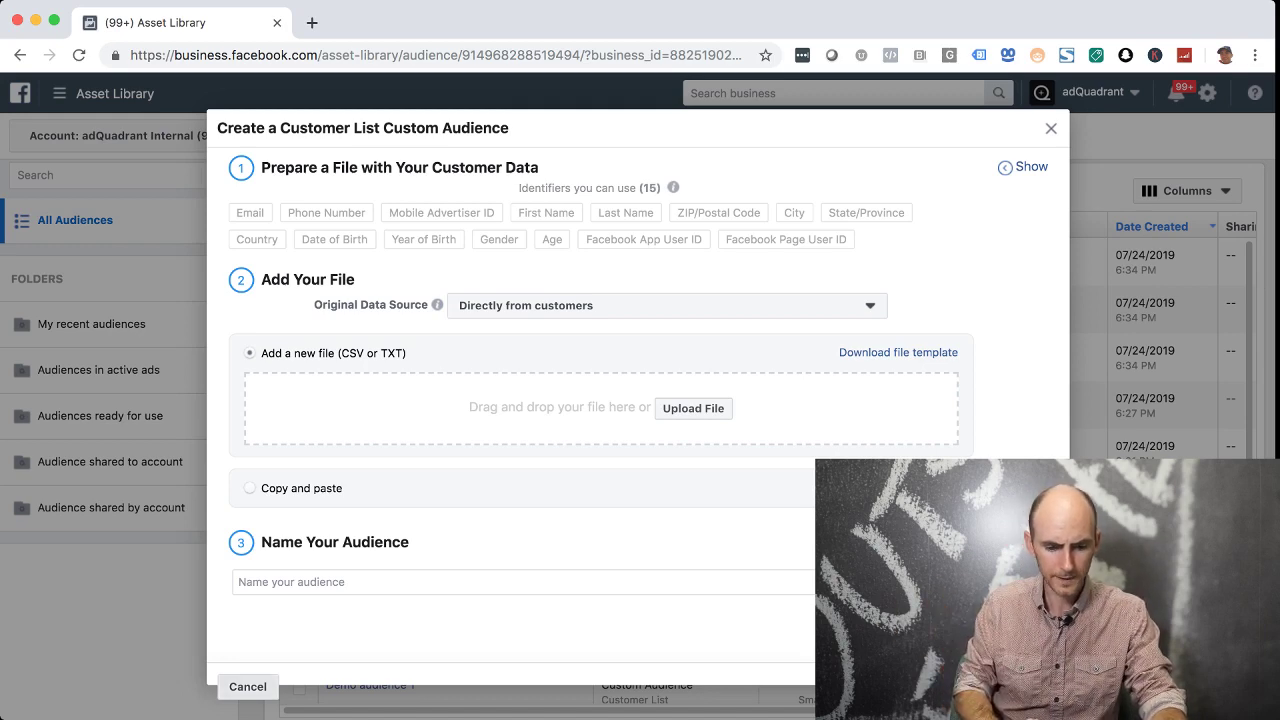
{"action": "left_click", "coordinate": [248, 687]}
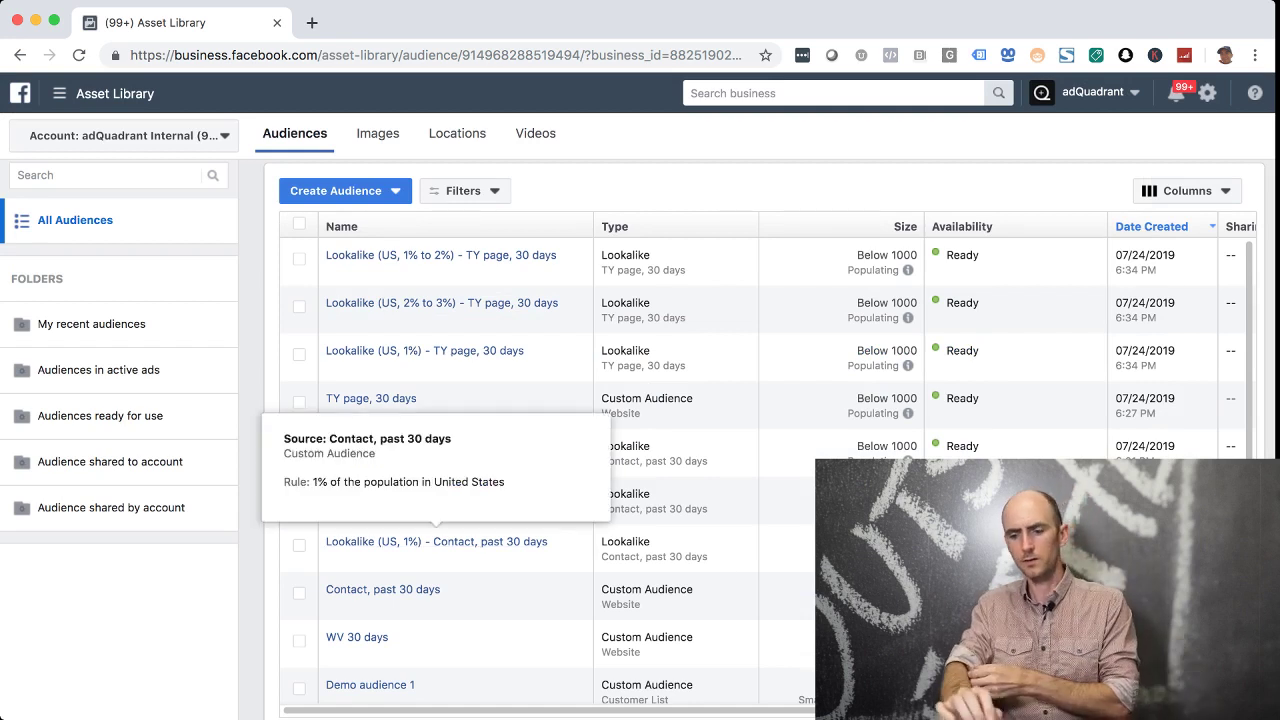